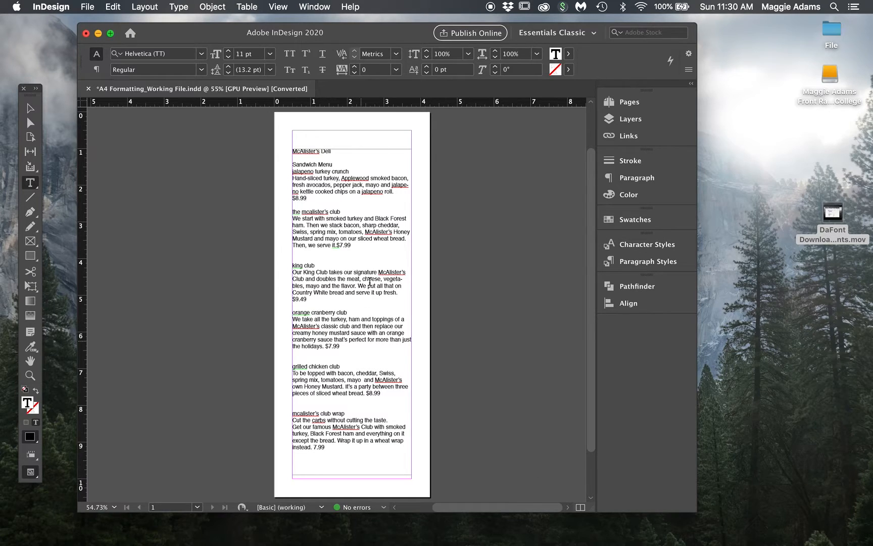
# Select all the text in the menu's text frame and turn off hyphenation for it
pyautogui.click(30, 376)
pyautogui.click(328, 310)
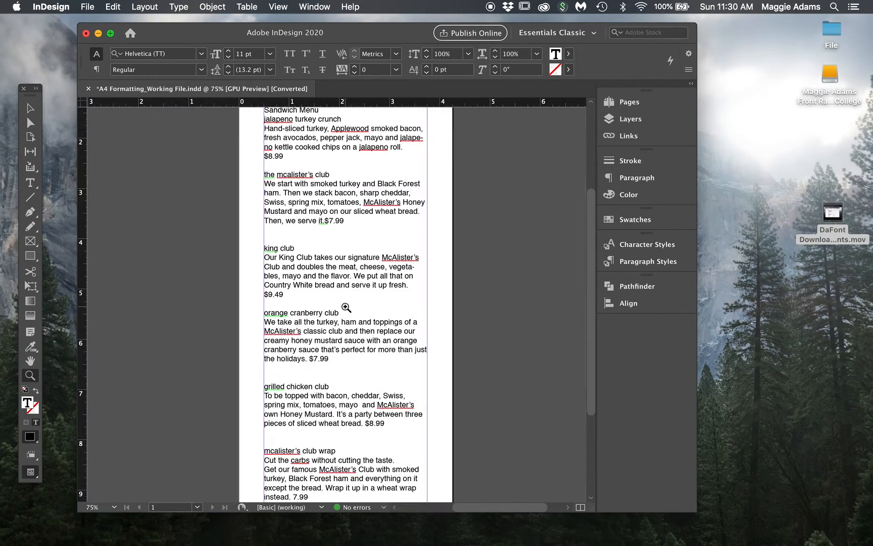
pyautogui.keyDown('alt'); pyautogui.click(341, 302); pyautogui.keyUp('alt')
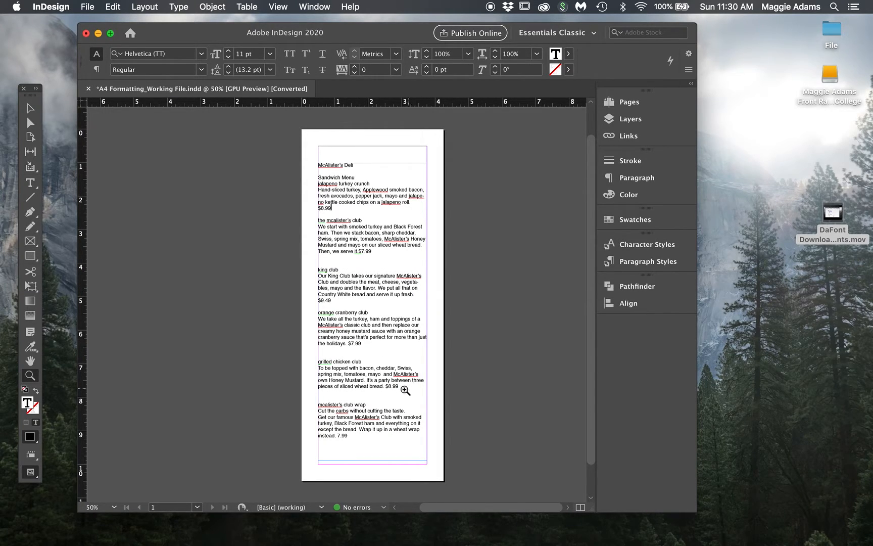
pyautogui.click(30, 182)
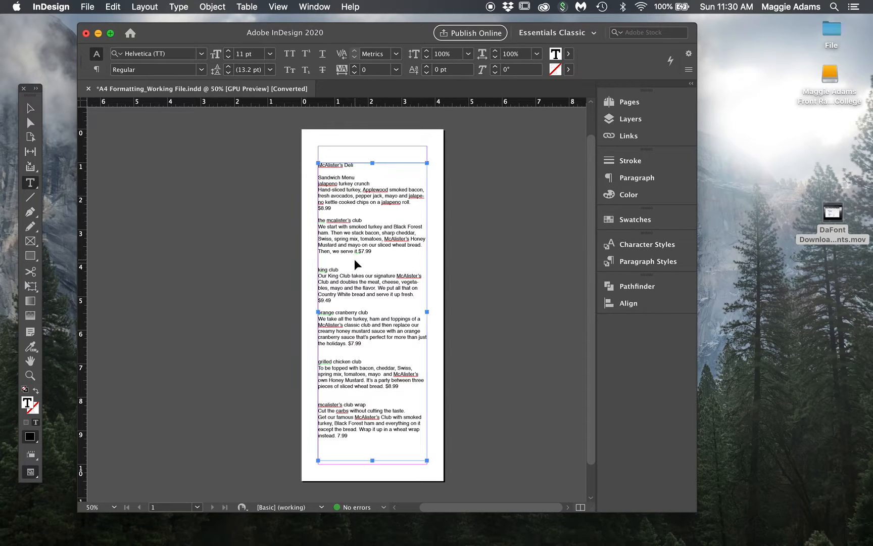
pyautogui.click(354, 258)
pyautogui.press('super+a')
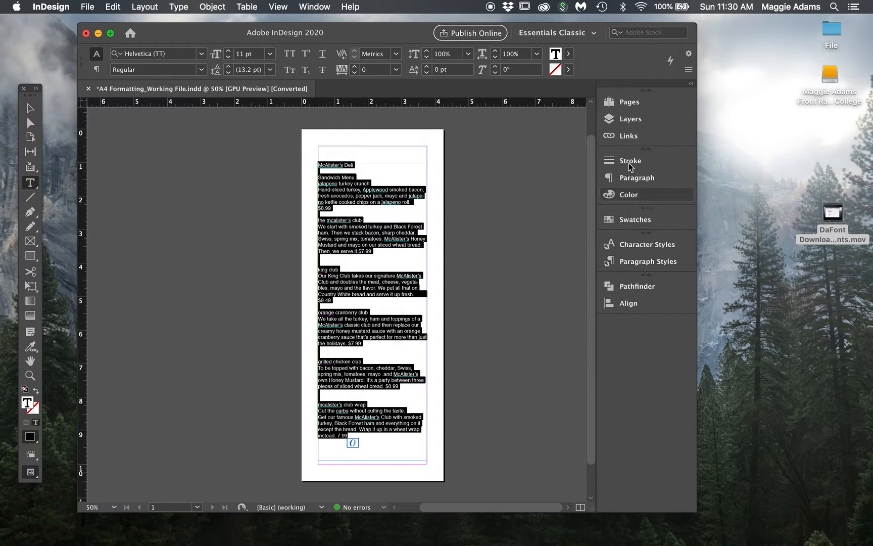
pyautogui.click(412, 193)
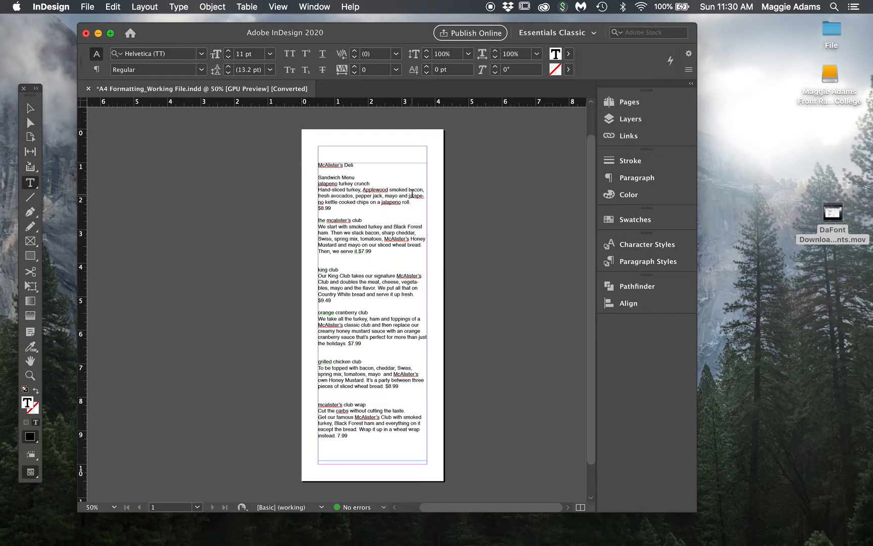
pyautogui.press('super')
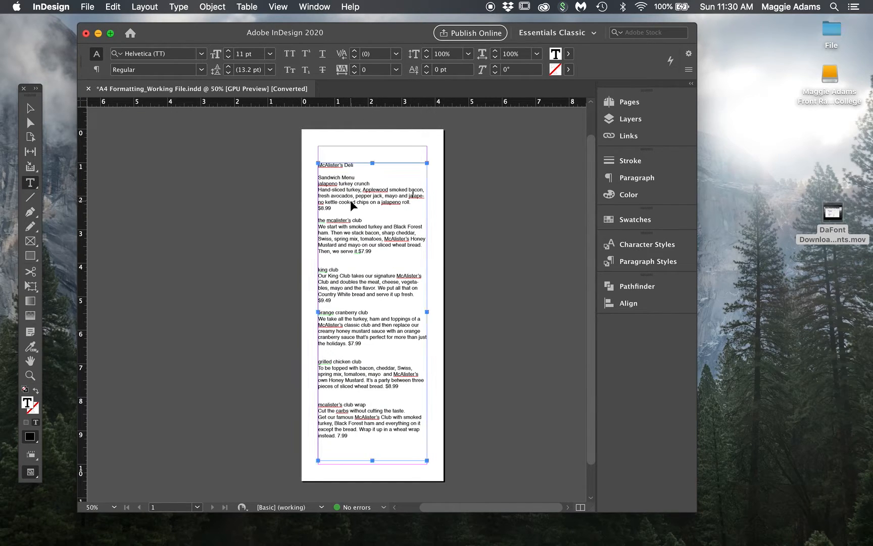
pyautogui.press('super+a')
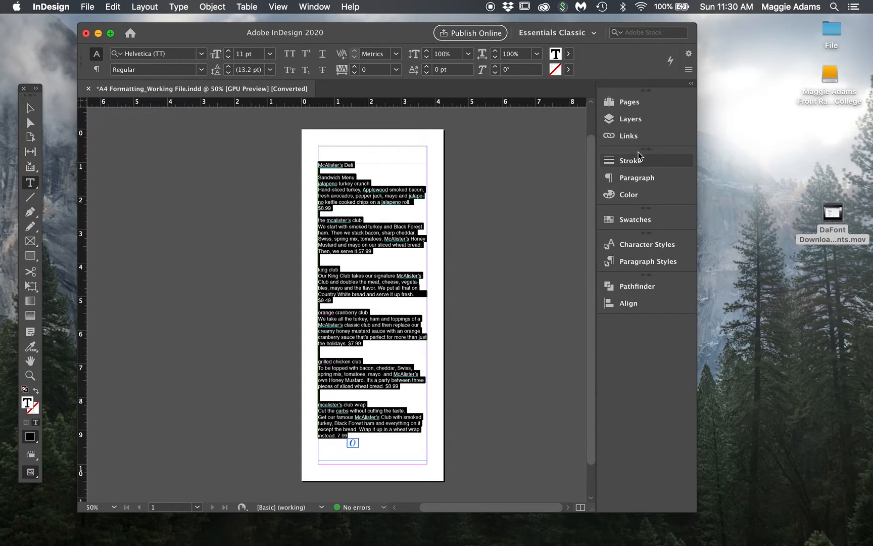
pyautogui.click(638, 177)
pyautogui.click(457, 331)
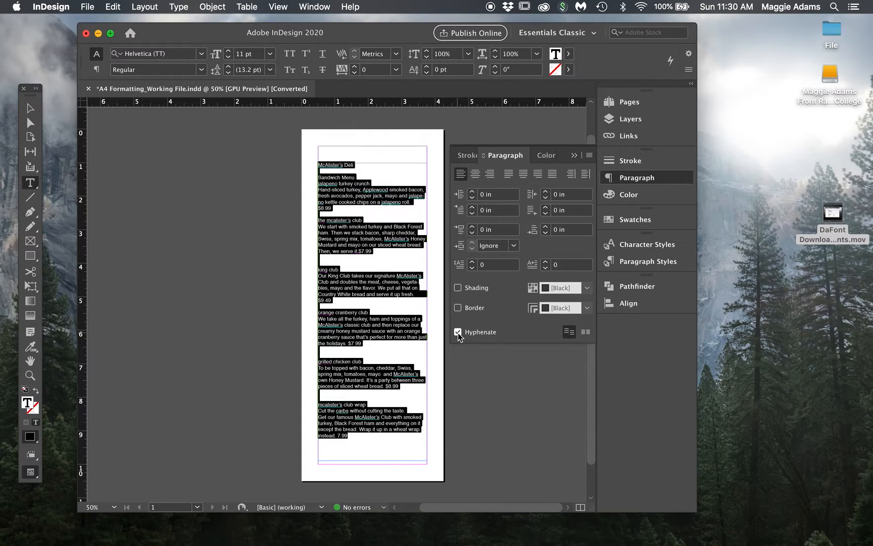
pyautogui.click(457, 332)
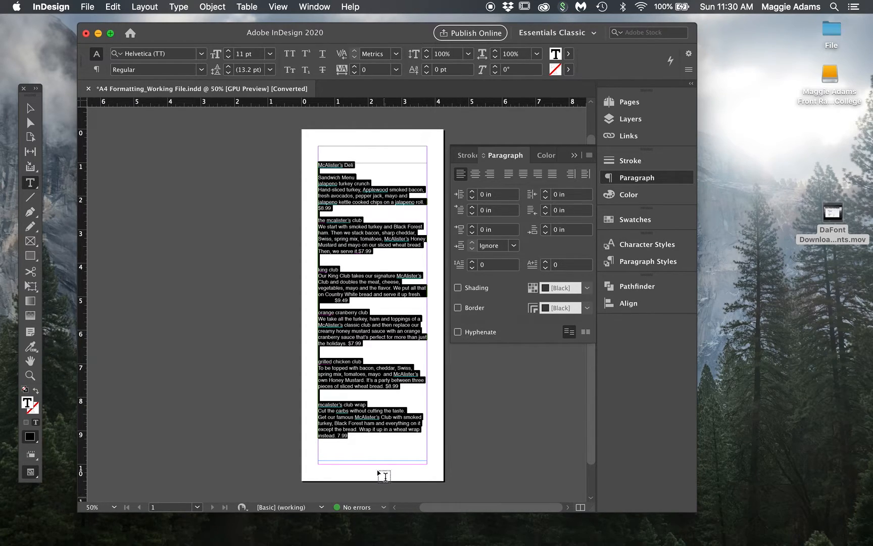
pyautogui.click(634, 180)
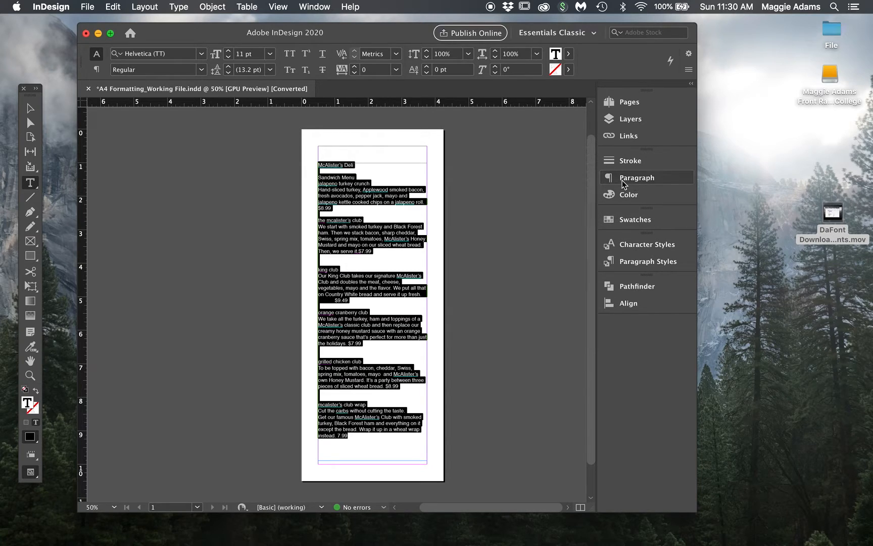
# Remove the indent in front of the king club's $9.49 price
pyautogui.click(332, 214)
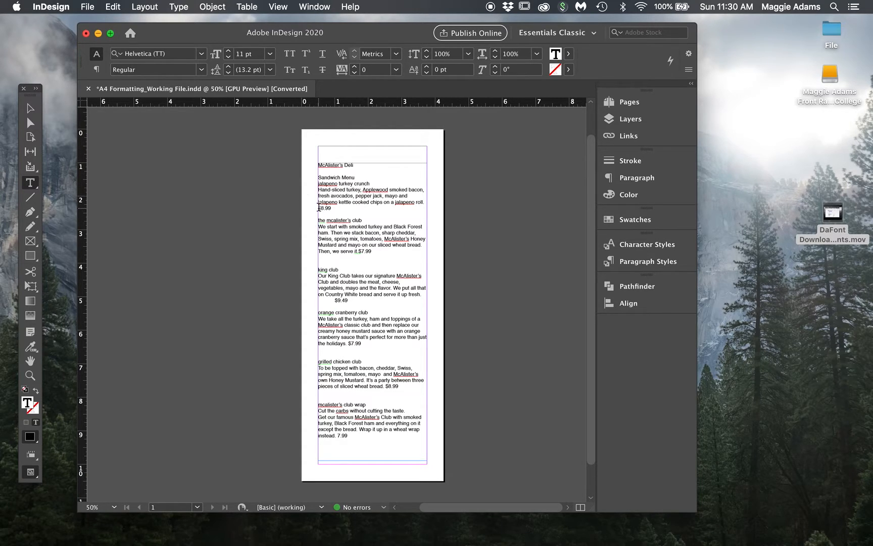
pyautogui.doubleClick(327, 299)
pyautogui.press('BackSpace')
pyautogui.press('Escape')
pyautogui.press('t')
# Show the Tabs ruler and place it just above the menu's text frame
pyautogui.press('super+t')
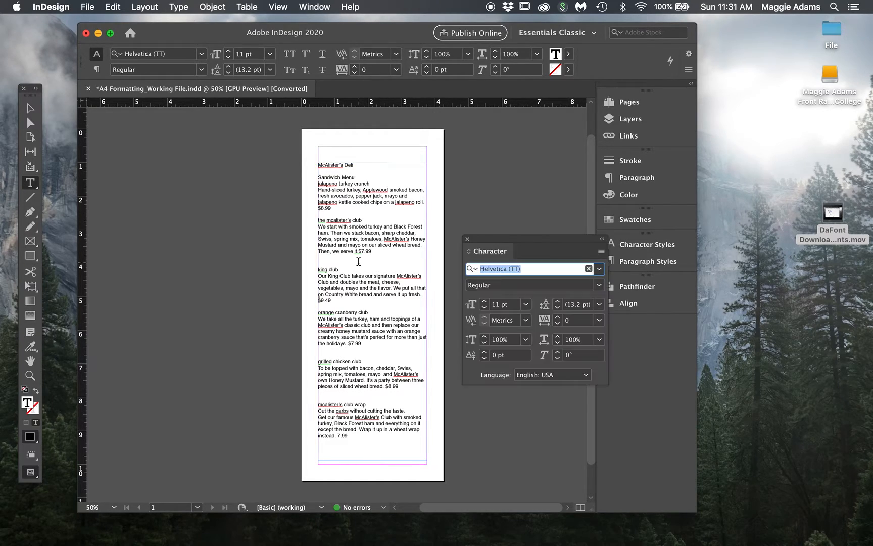
pyautogui.click(467, 241)
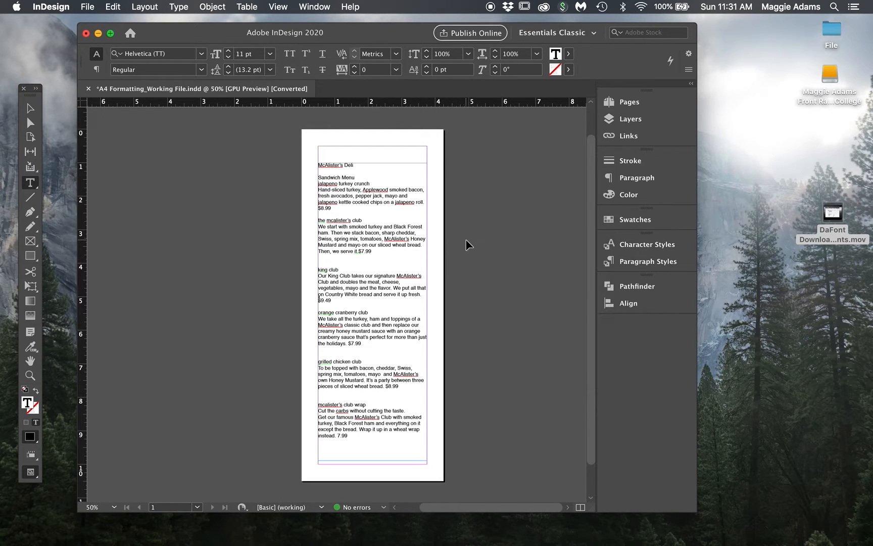
pyautogui.press('super+shift+t')
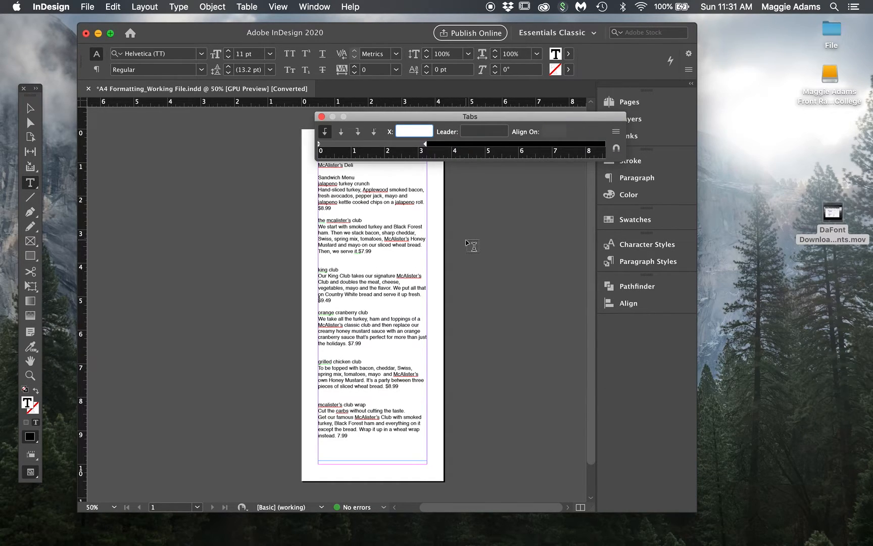
pyautogui.moveTo(448, 117); pyautogui.dragTo(448, 103)
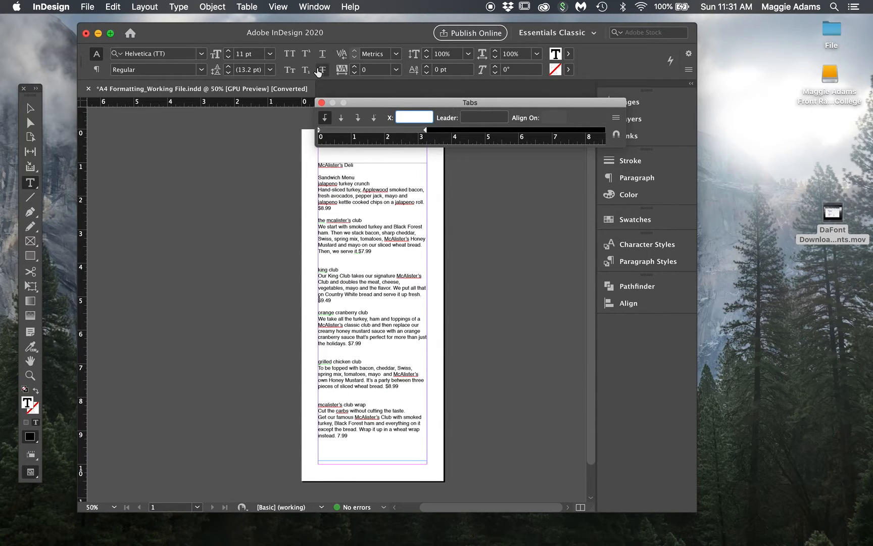
pyautogui.click(211, 7)
pyautogui.moveTo(180, 8)
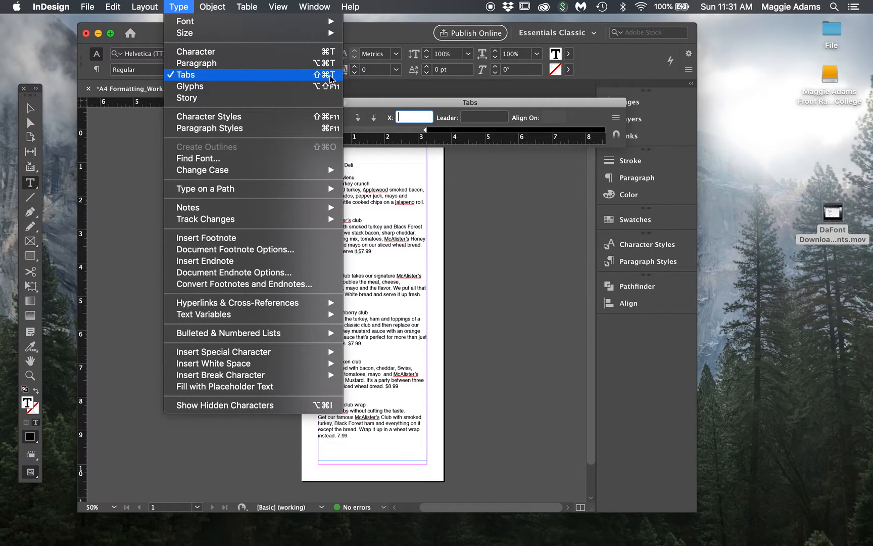
pyautogui.click(404, 104)
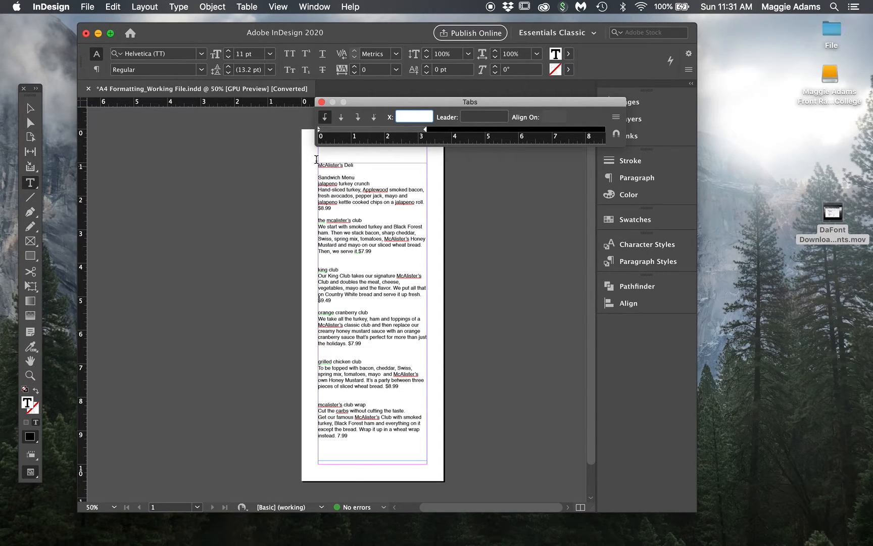
pyautogui.moveTo(380, 104)
pyautogui.mouseDown()
pyautogui.moveTo(265, 102)
pyautogui.moveTo(370, 112)
pyautogui.moveTo(400, 95)
pyautogui.moveTo(474, 88)
pyautogui.moveTo(383, 100)
pyautogui.mouseUp()
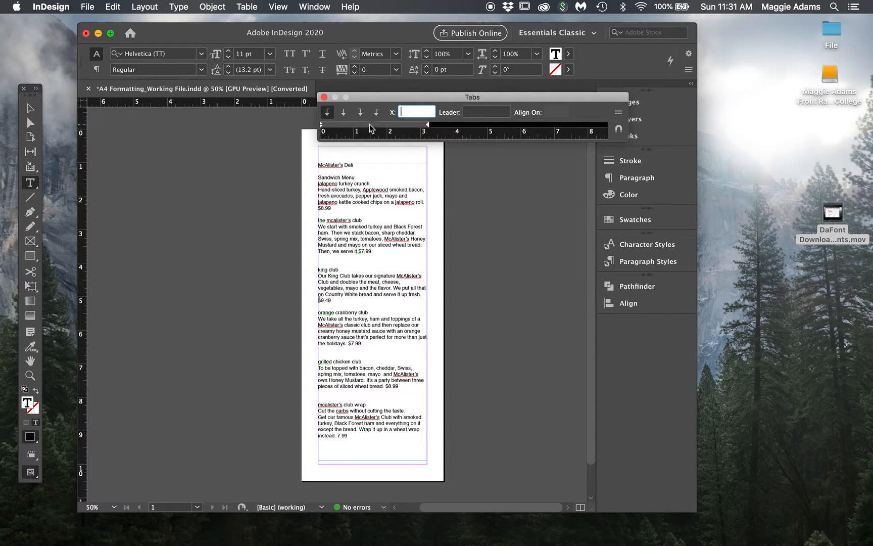
# Add a right-justified tab stop at 3.2361 in to all the menu text, at the text frame's right edge
pyautogui.click(330, 221)
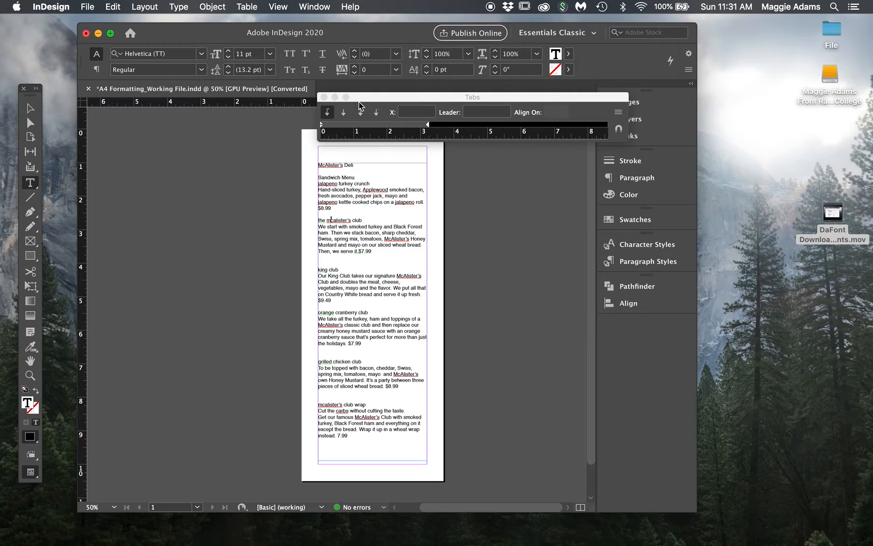
pyautogui.press('super+a')
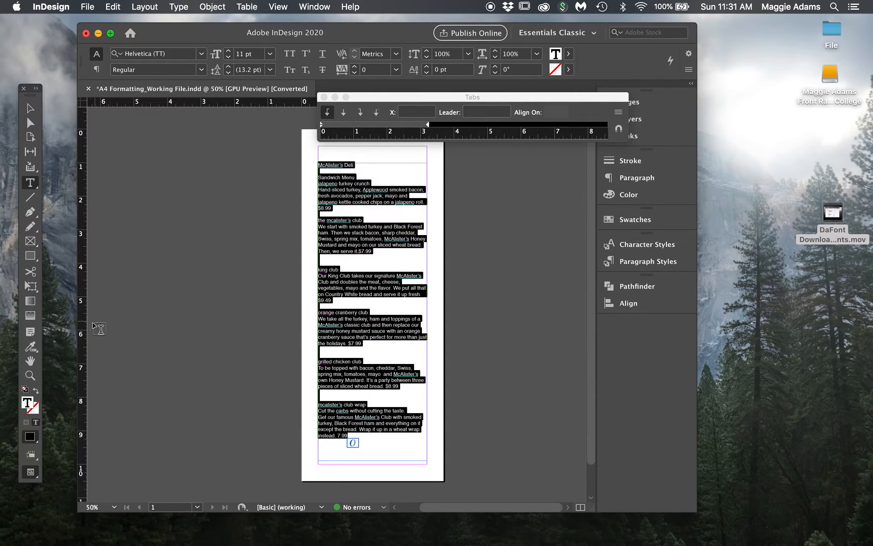
pyautogui.click(31, 376)
pyautogui.click(352, 241)
pyautogui.click(30, 183)
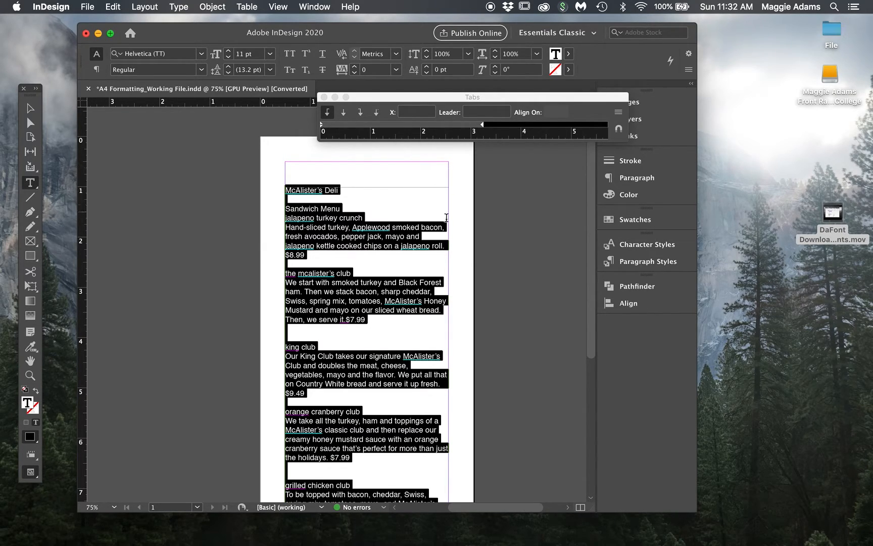
pyautogui.click(360, 113)
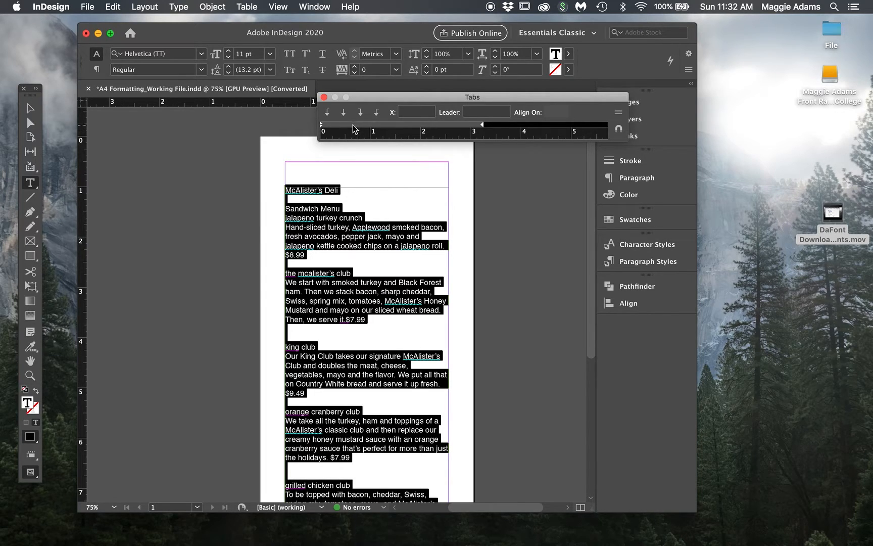
pyautogui.moveTo(354, 127); pyautogui.dragTo(484, 130)
pyautogui.press('super+a')
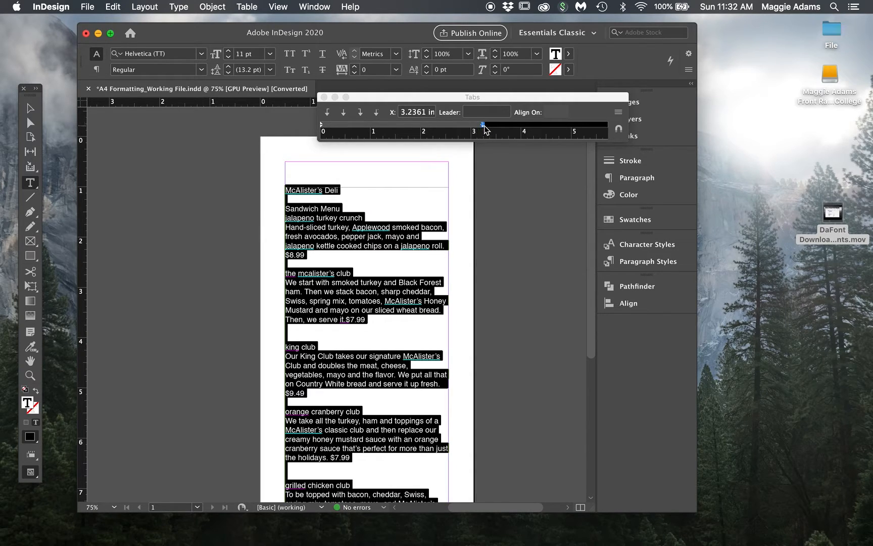
# Give the 3.2361 in tab stop a period (.) as its leader
pyautogui.click(482, 114)
pyautogui.write('..')
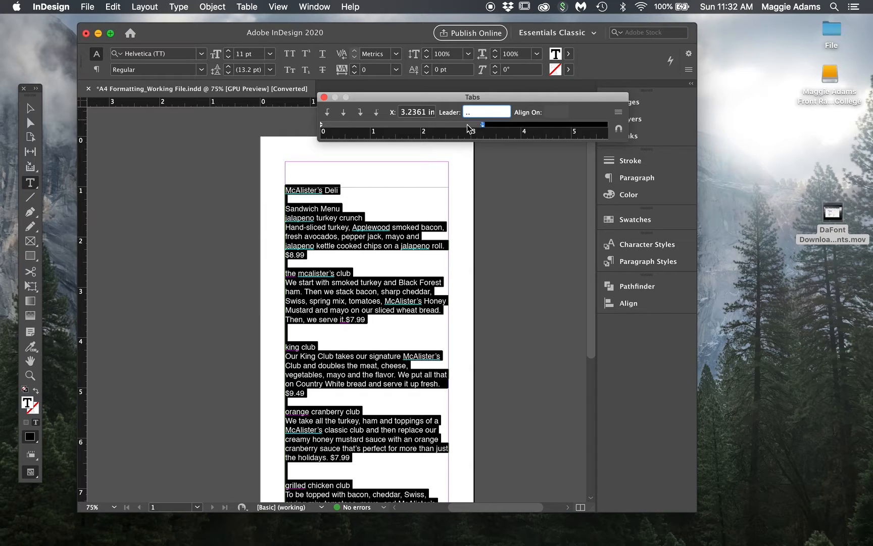
pyautogui.press('Return')
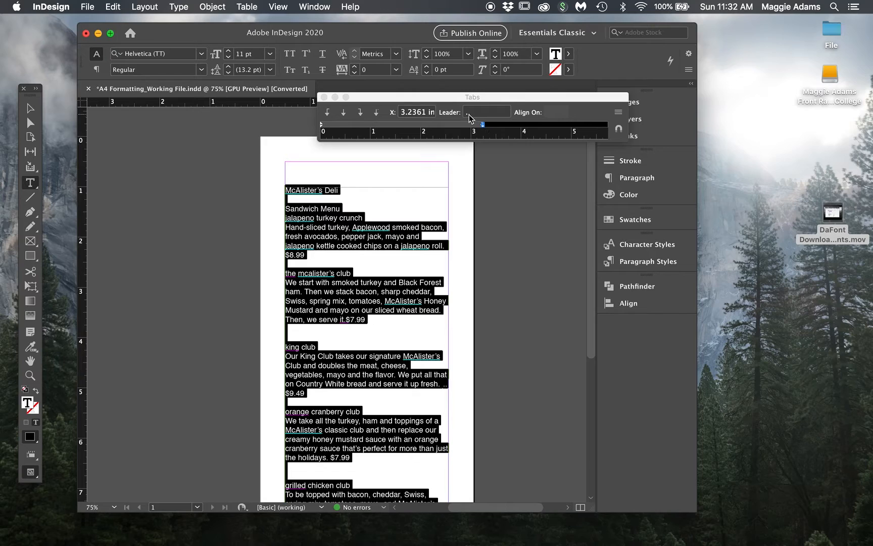
# Insert a tab before the prices of the jalapeno turkey crunch, the mcalister's club and the king club
pyautogui.click(286, 254)
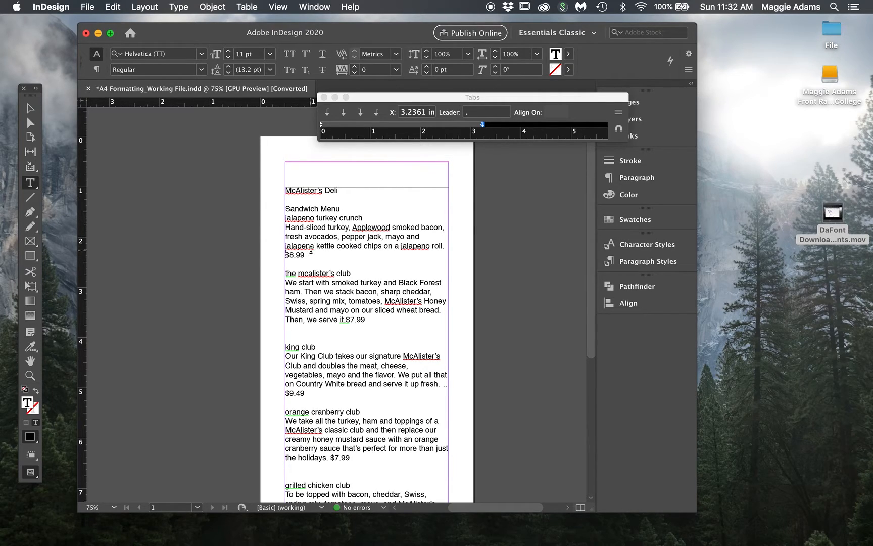
pyautogui.press('Tab')
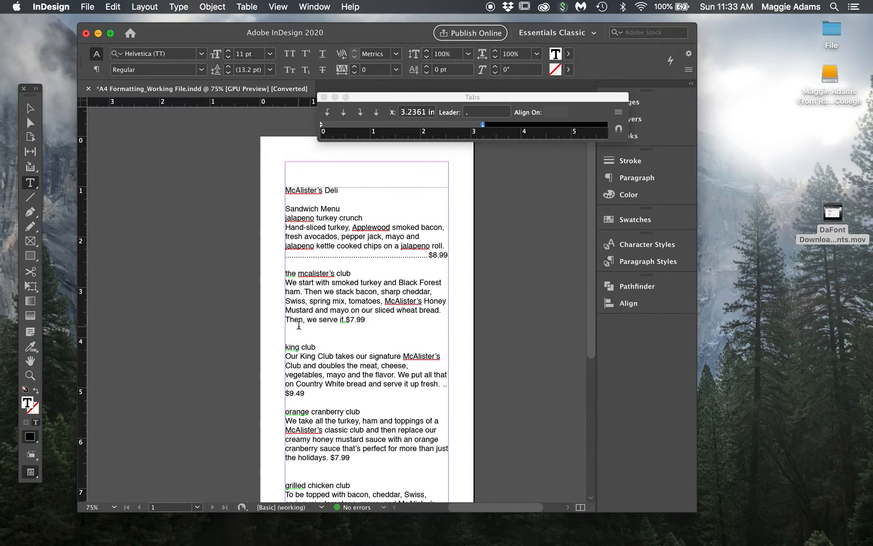
pyautogui.click(345, 320)
pyautogui.press('Tab')
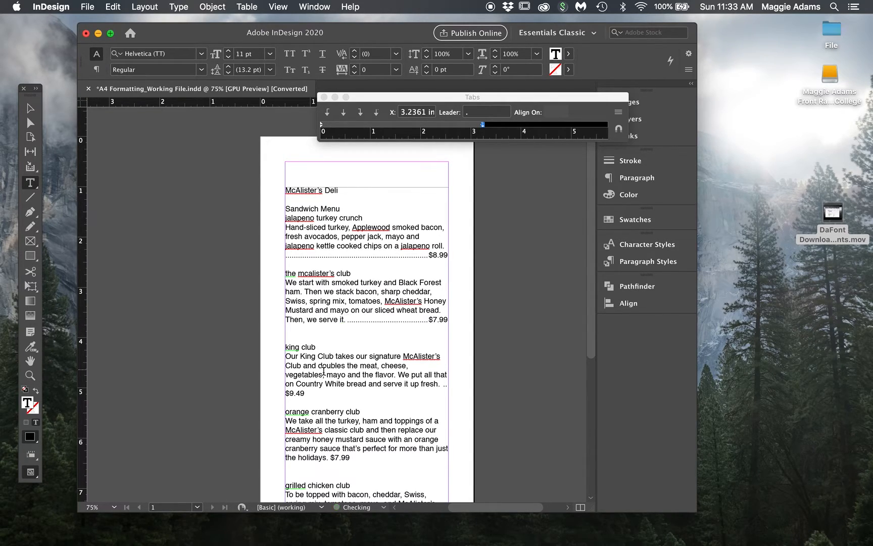
pyautogui.click(286, 393)
pyautogui.press('Tab')
# Insert a tab before the orange cranberry club, grilled chicken club and mcalister's club wrap prices, adding the missing $ to the wrap's price
pyautogui.scroll(-5, 324, 358)
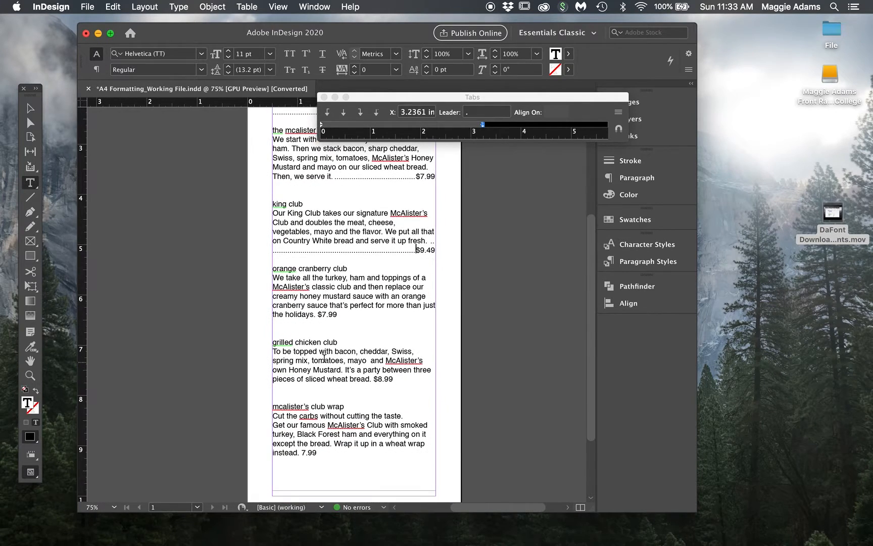
pyautogui.click(316, 313)
pyautogui.press('Tab')
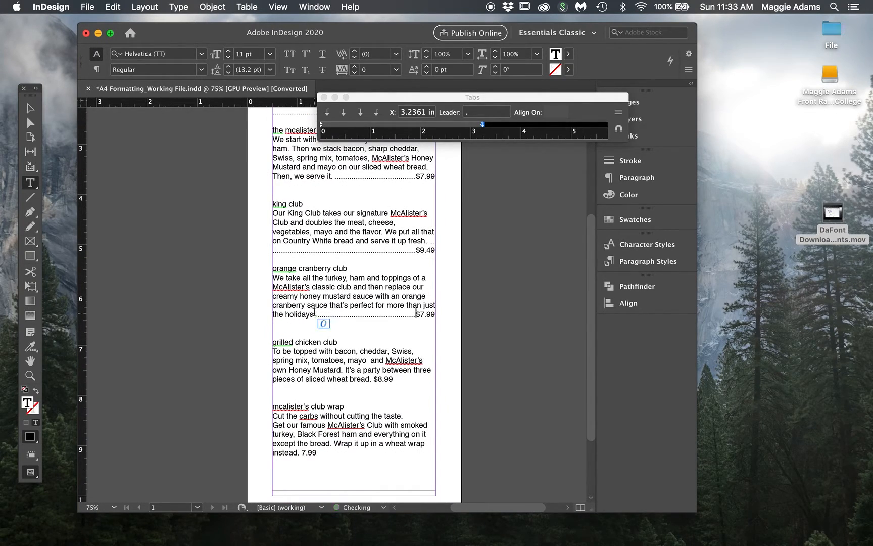
pyautogui.click(372, 378)
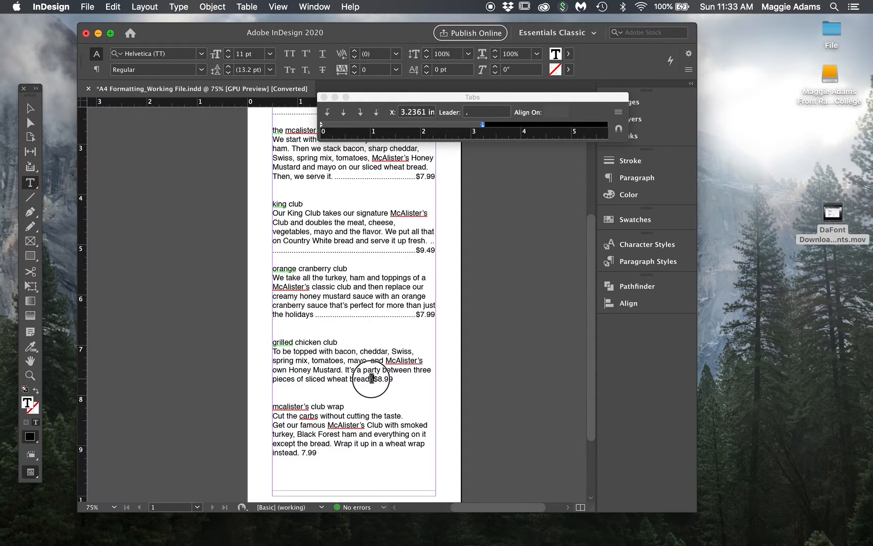
pyautogui.press('Tab')
pyautogui.click(302, 452)
pyautogui.press('Tab')
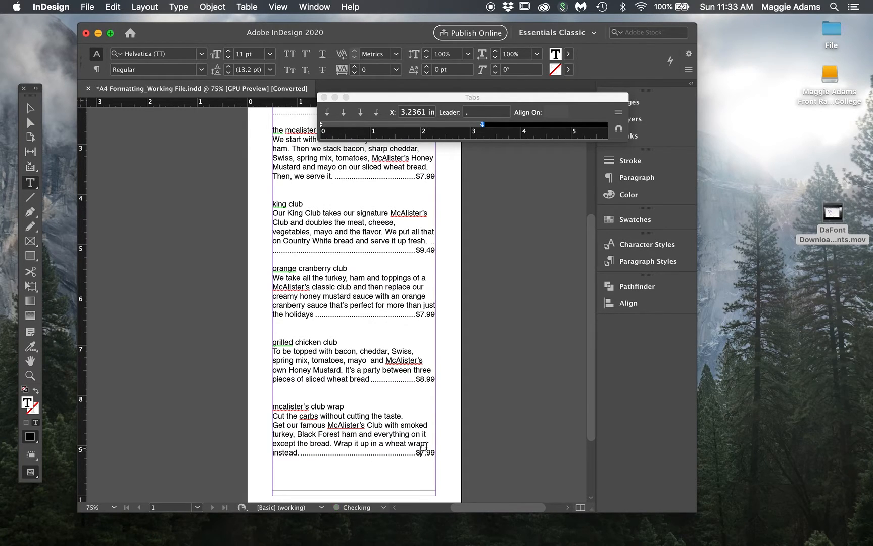
pyautogui.scroll(5, 410, 404)
pyautogui.scroll(2, 411, 404)
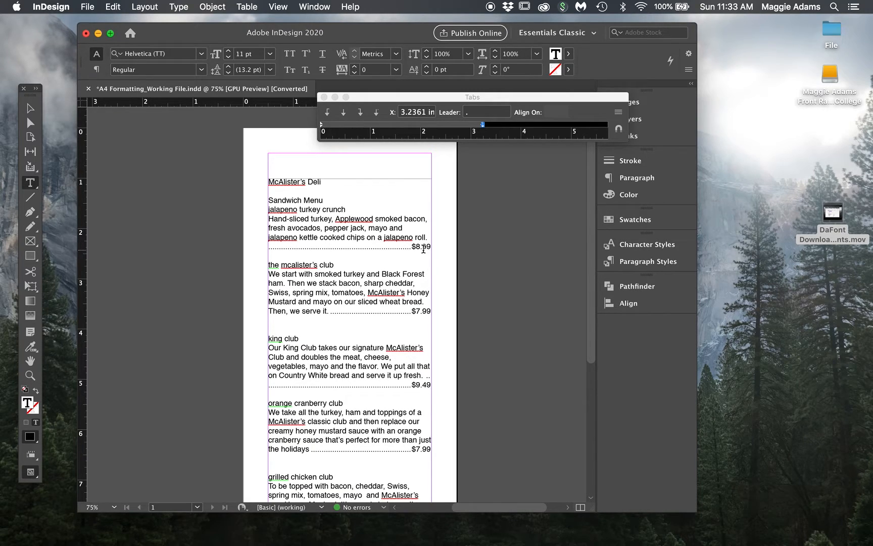
pyautogui.moveTo(384, 236); pyautogui.dragTo(344, 226)
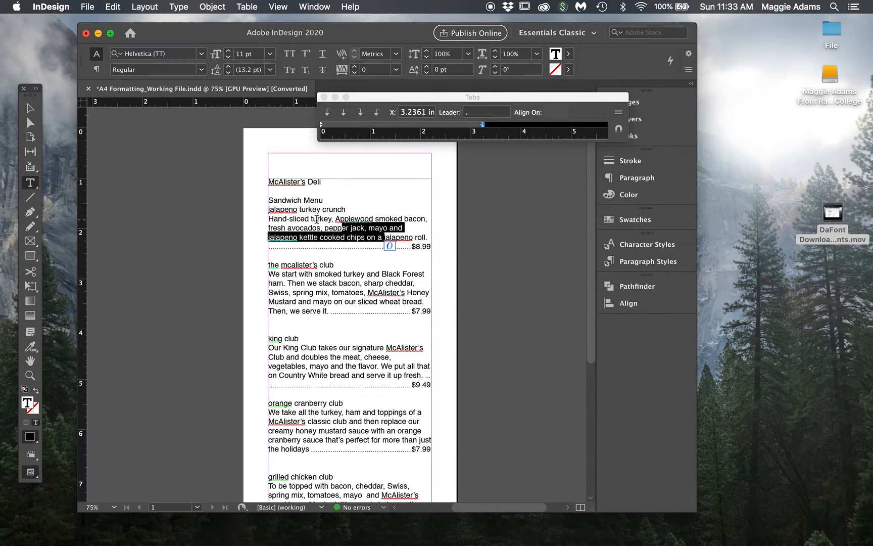
pyautogui.click(343, 237)
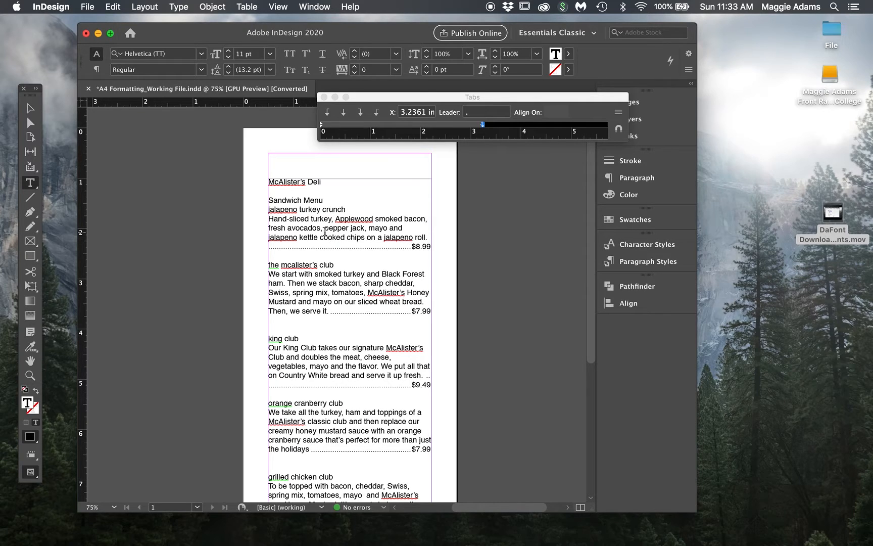
# Break the jalapeno turkey crunch description after "smoked", "mayo" and "on a", and pull its tabbed price up beside "jalapeno roll"
pyautogui.click(403, 219)
pyautogui.hotkey('shift', 'Return')
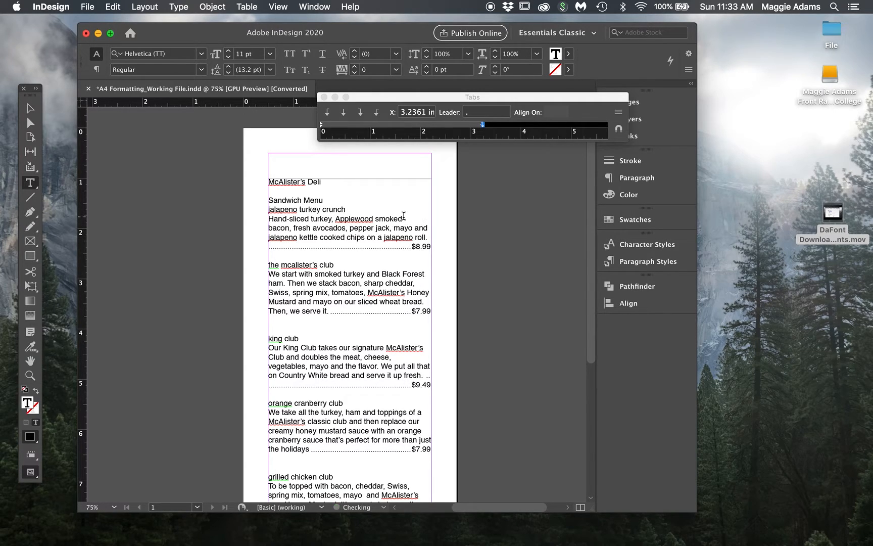
pyautogui.click(415, 228)
pyautogui.hotkey('shift', 'Return')
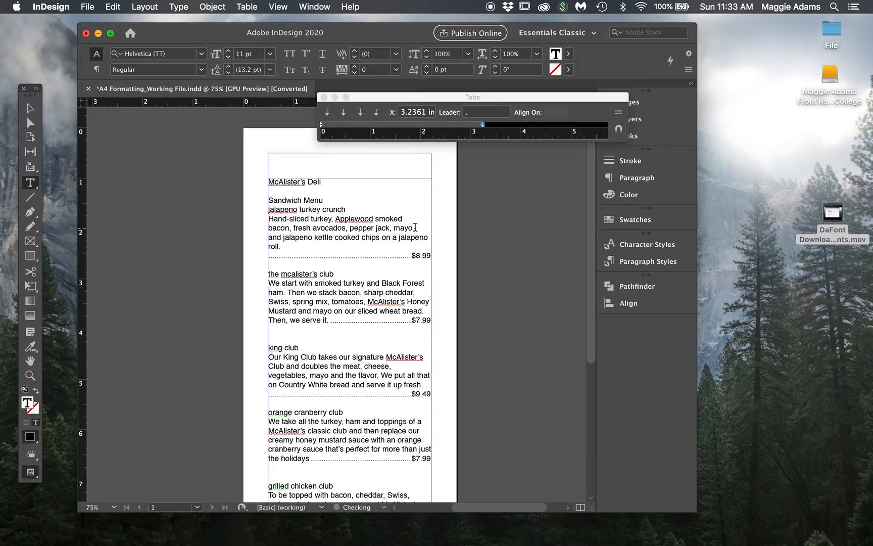
pyautogui.click(400, 236)
pyautogui.hotkey('shift', 'Return')
pyautogui.click(268, 257)
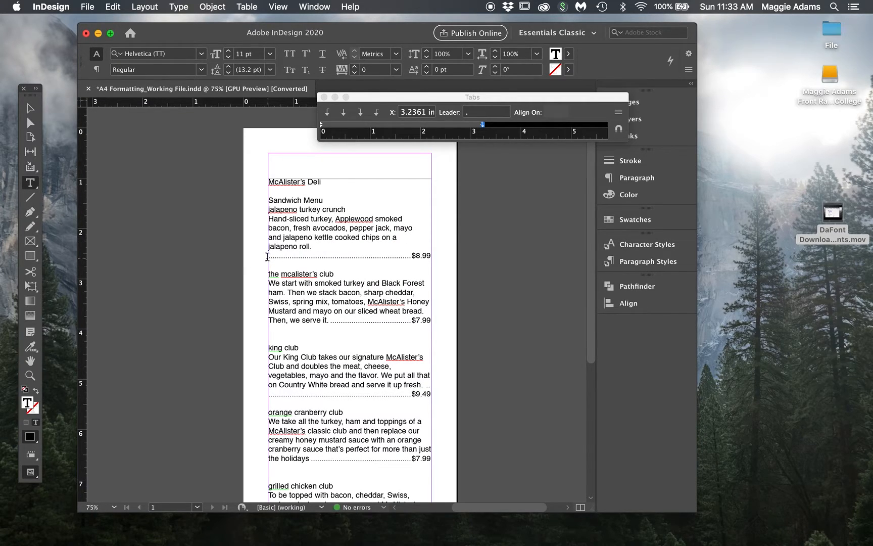
pyautogui.press('BackSpace')
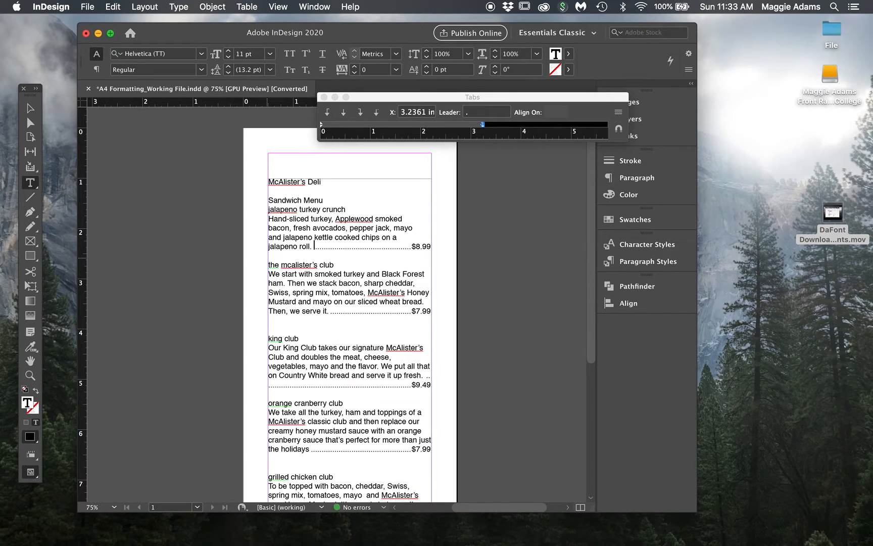
# Move the tabbed $8.99 price onto the jalapeno turkey crunch title line and add a blank line below Sandwich Menu
pyautogui.press('BackSpace')
pyautogui.moveTo(429, 246); pyautogui.dragTo(334, 246)
pyautogui.press('cmd+c')
pyautogui.press('BackSpace')
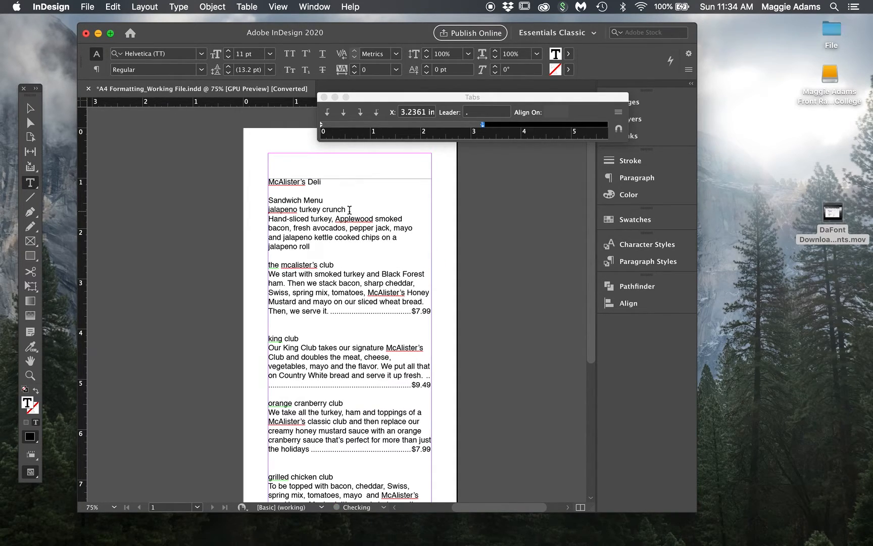
pyautogui.press('cmd+v')
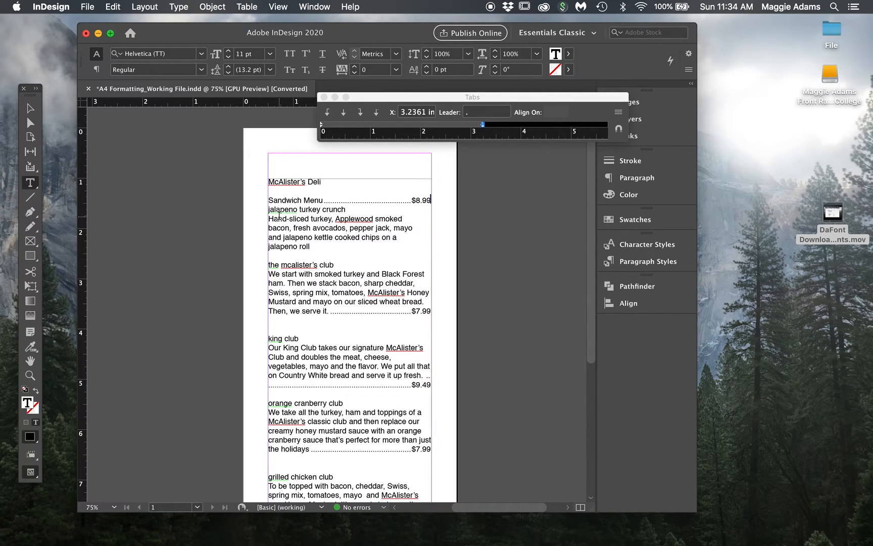
pyautogui.press('cmd+z')
pyautogui.click(354, 209)
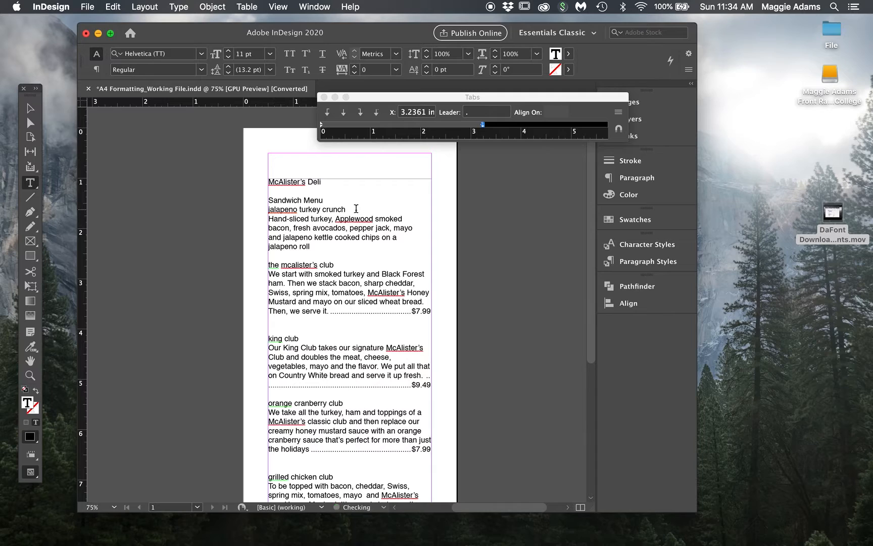
pyautogui.press('cmd+v')
pyautogui.click(268, 209)
pyautogui.press('Return')
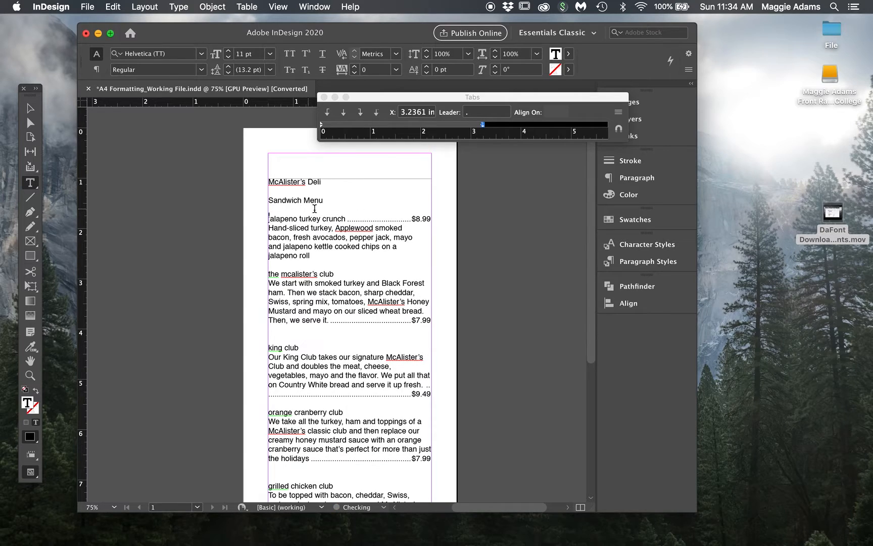
# Move the tabbed $7.99 price onto the mcalister's club title line, with the description starting on a new line
pyautogui.moveTo(430, 319); pyautogui.dragTo(328, 319)
pyautogui.press('super+x')
pyautogui.click(343, 272)
pyautogui.press('super+v')
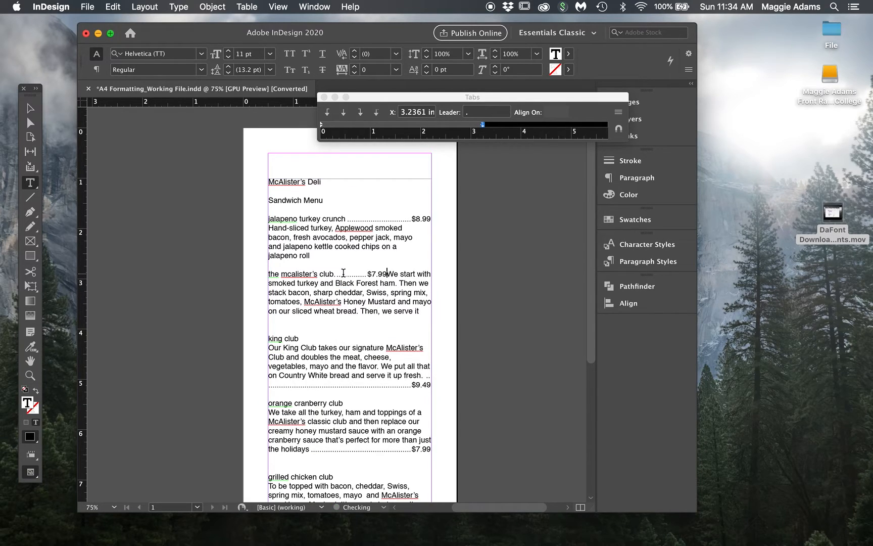
pyautogui.press('Return')
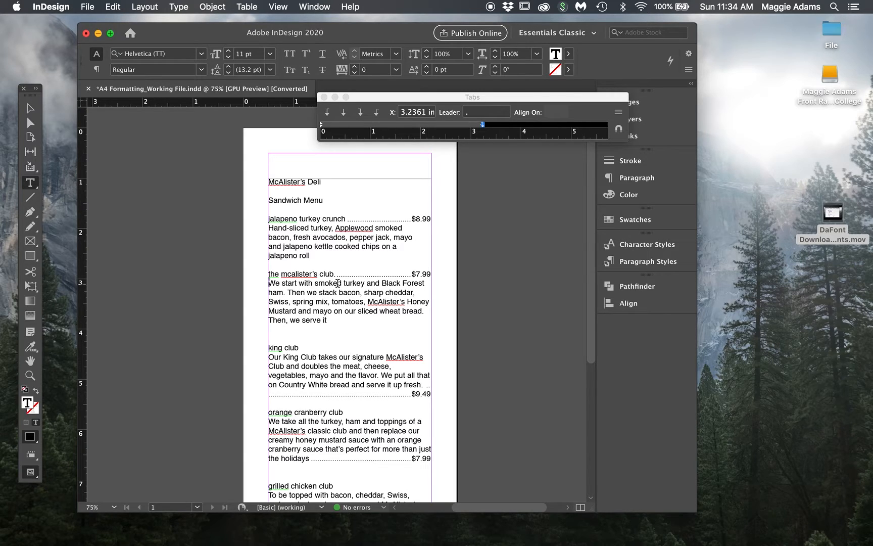
# Set the tab leader of the mcalister's club title line to an underscore (_)
pyautogui.scroll(-3, 329, 360)
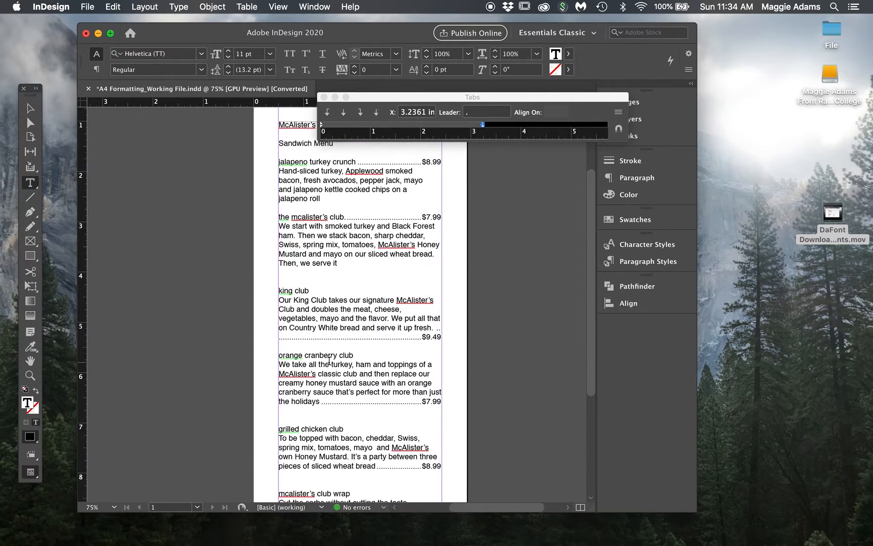
pyautogui.scroll(3, 329, 360)
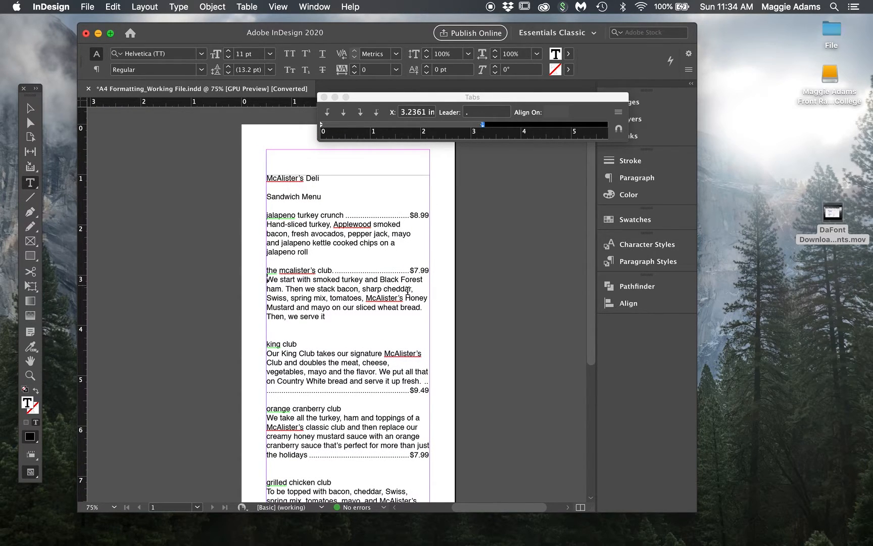
pyautogui.tripleClick(408, 272)
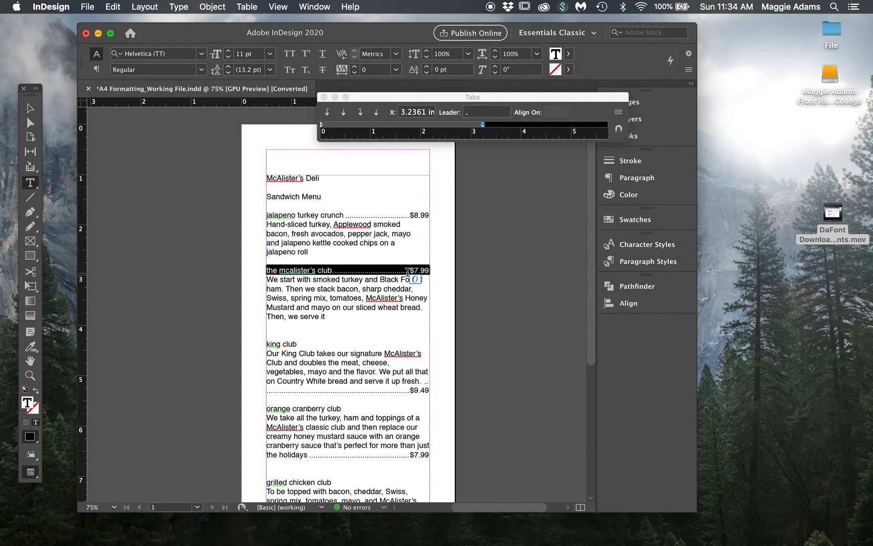
pyautogui.click(464, 111)
pyautogui.write('_')
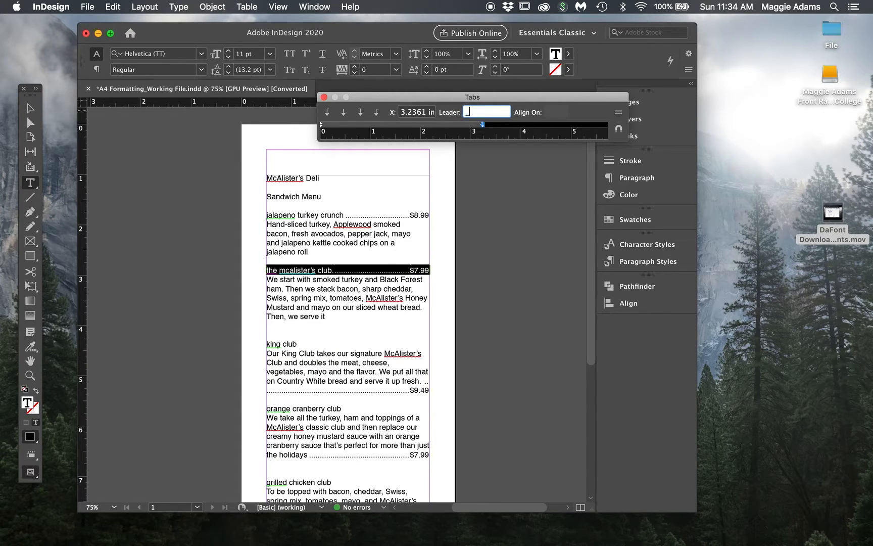
pyautogui.press('Return')
pyautogui.click(335, 271)
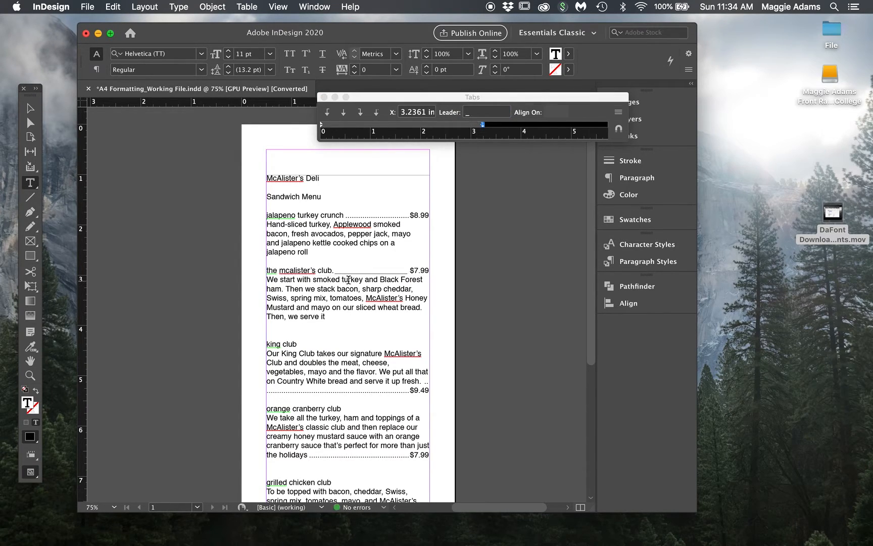
# Set the tab leader of the mcalister's club title line back to a period (.)
pyautogui.tripleClick(414, 270)
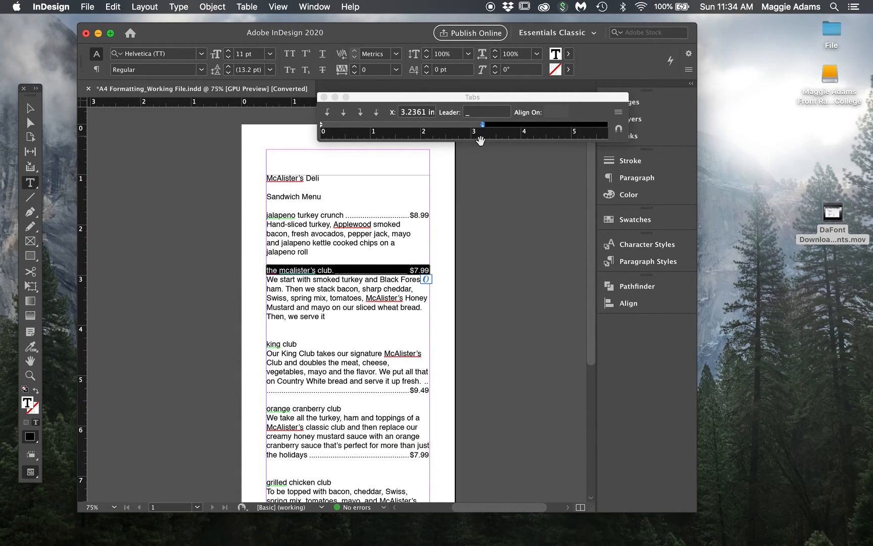
pyautogui.doubleClick(485, 111)
pyautogui.write('.')
pyautogui.press('Return')
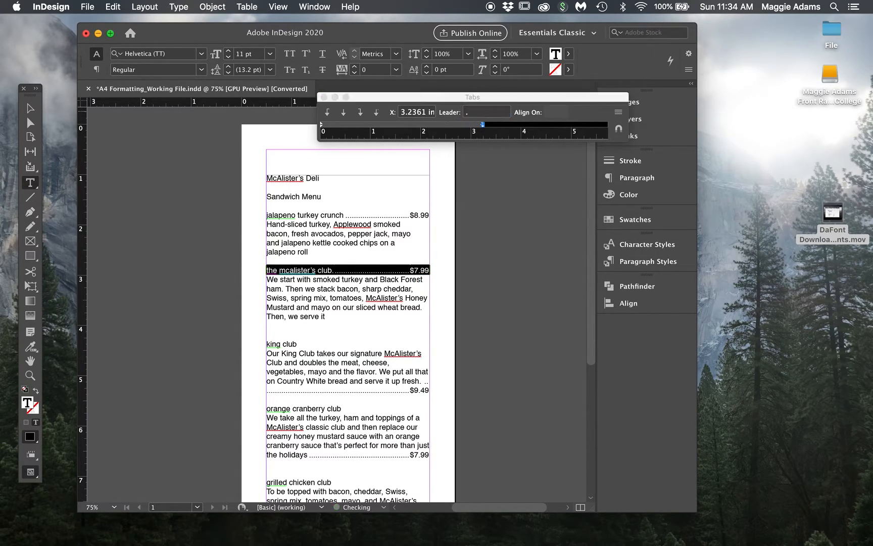
pyautogui.click(322, 316)
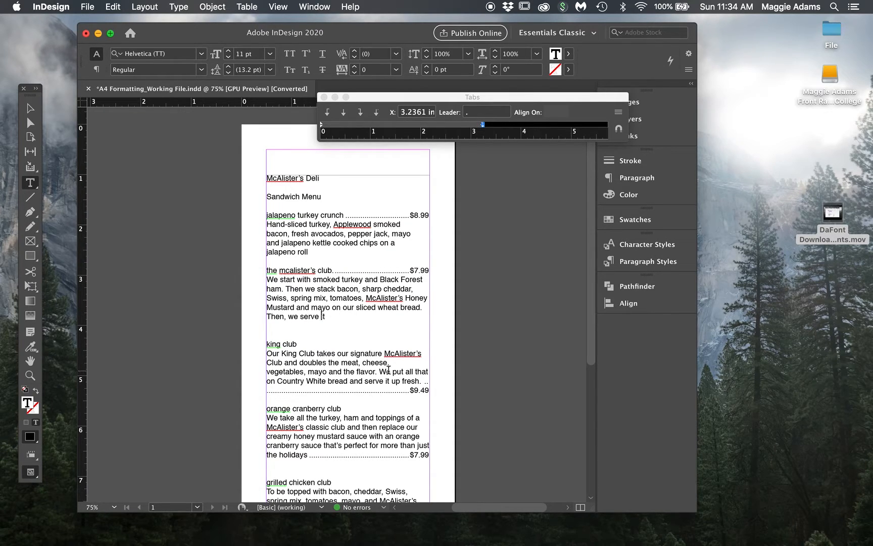
# Select all the menu text and move its tab stop to 3.1944 in, after trying 3.0972 in and 2.6389 in
pyautogui.scroll(-10, 389, 369)
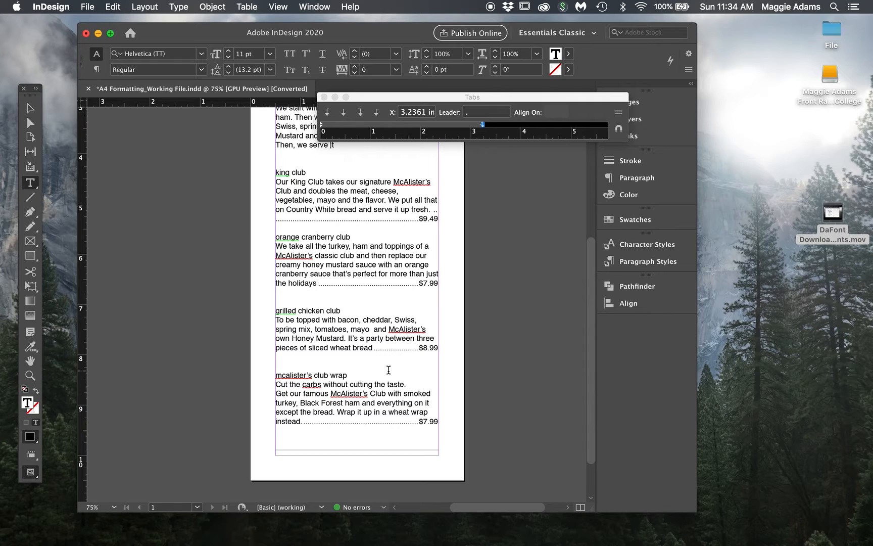
pyautogui.scroll(9, 389, 370)
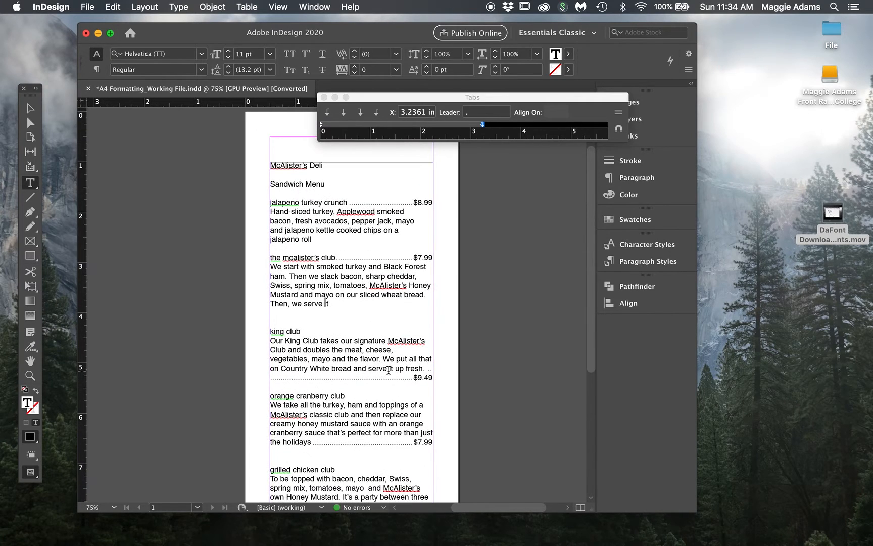
pyautogui.press('super')
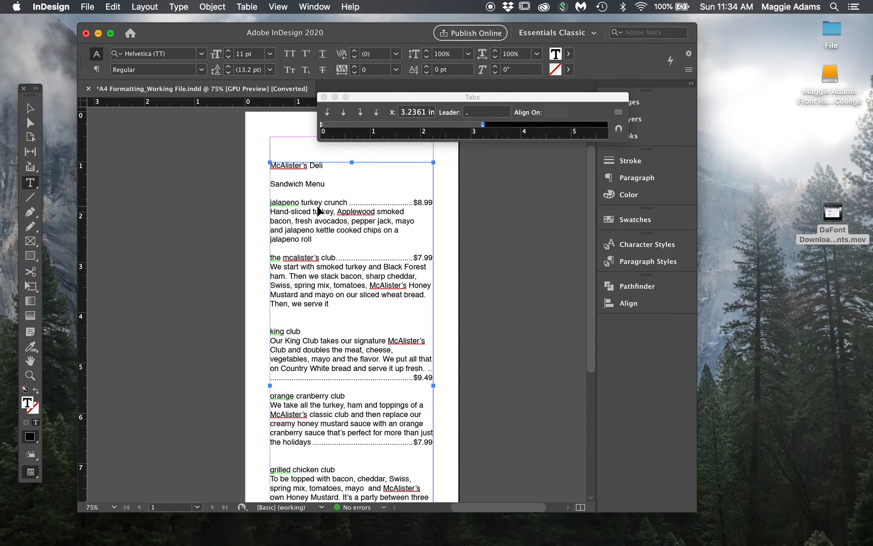
pyautogui.press('super+a')
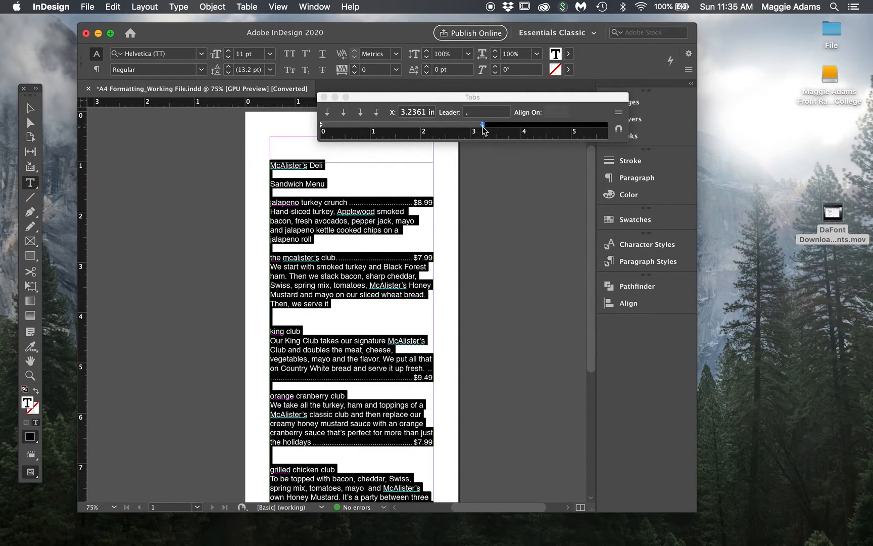
pyautogui.moveTo(483, 130); pyautogui.dragTo(476, 130)
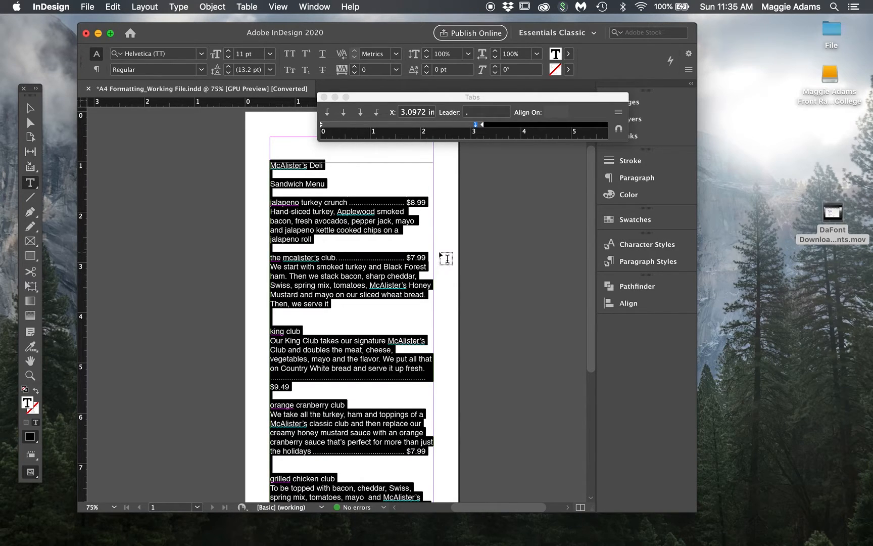
pyautogui.moveTo(474, 131); pyautogui.dragTo(455, 130)
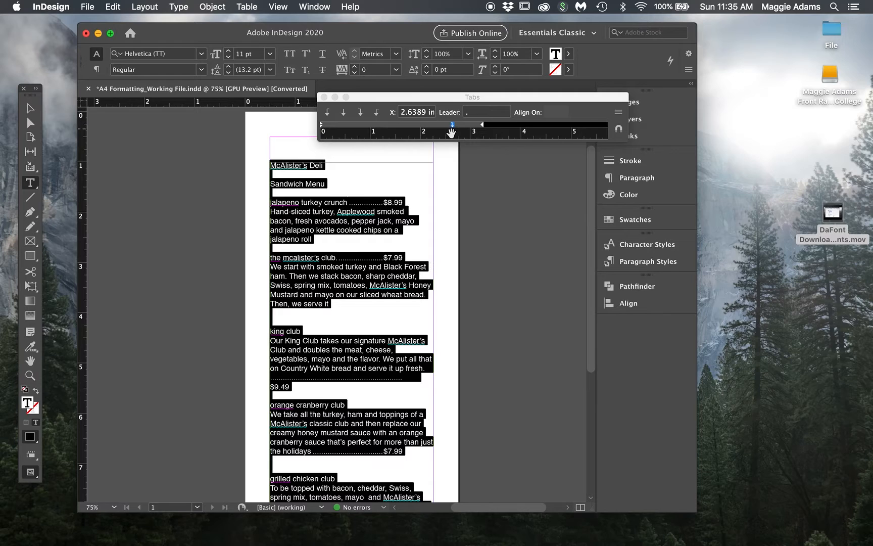
pyautogui.moveTo(451, 133); pyautogui.dragTo(481, 128)
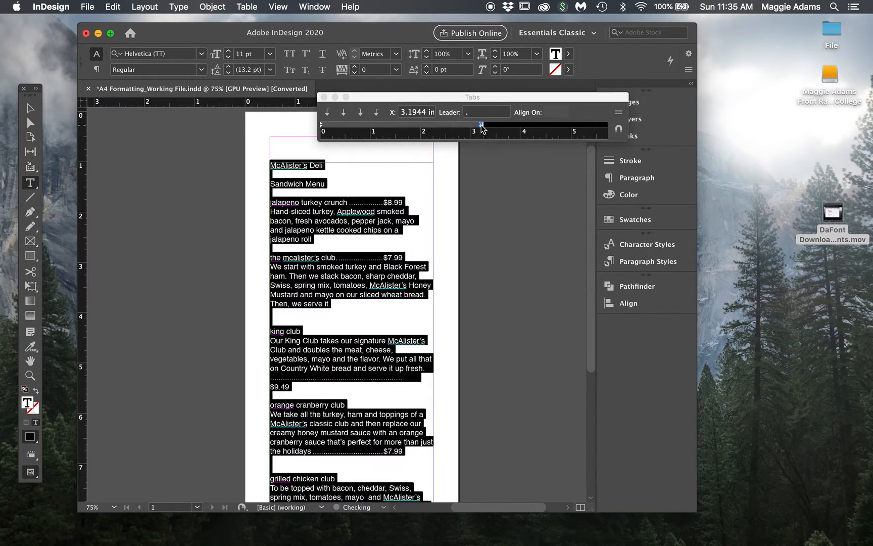
# Remove the period and space after "fresh" at the end of the king club description
pyautogui.click(431, 367)
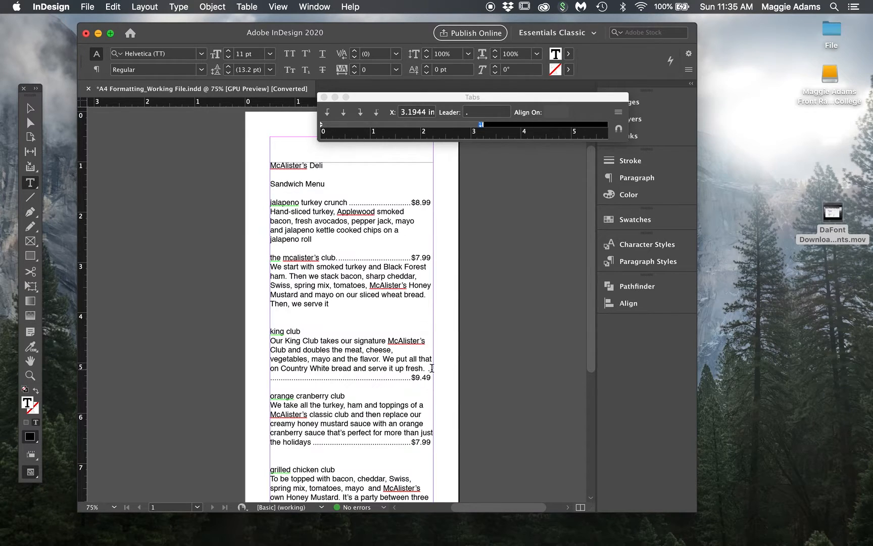
pyautogui.moveTo(428, 369); pyautogui.dragTo(423, 369)
pyautogui.press('Tab')
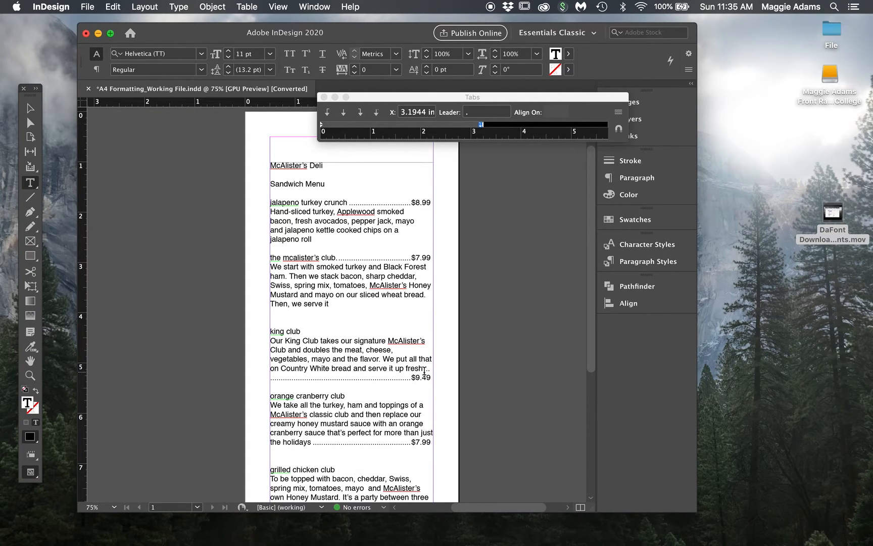
pyautogui.press('Tab')
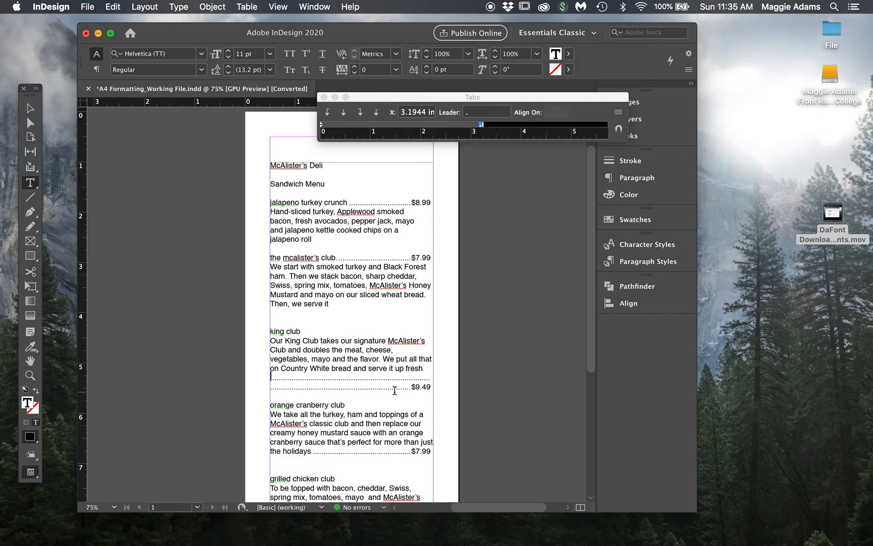
pyautogui.press('BackSpace')
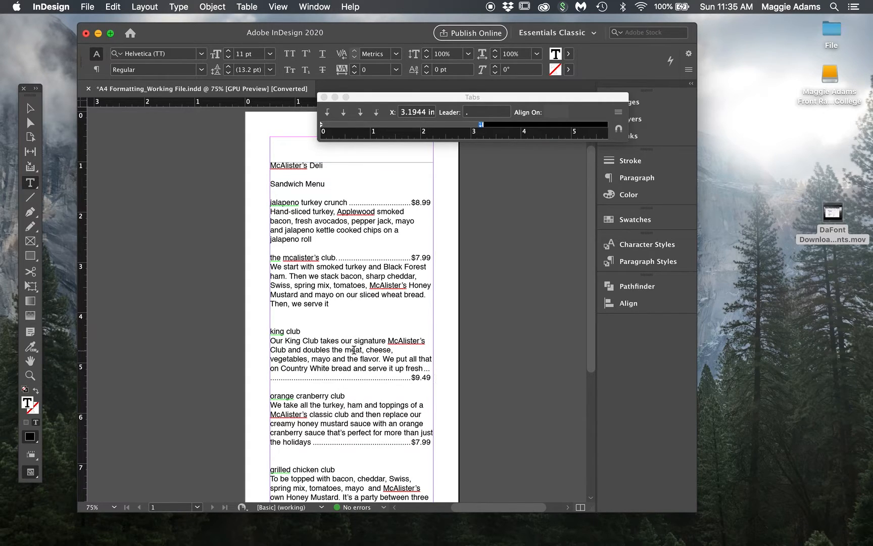
# Delete the surplus spacing before the king club's $9.49 so one dot leader and the price share the line below "fresh"
pyautogui.scroll(-5, 368, 326)
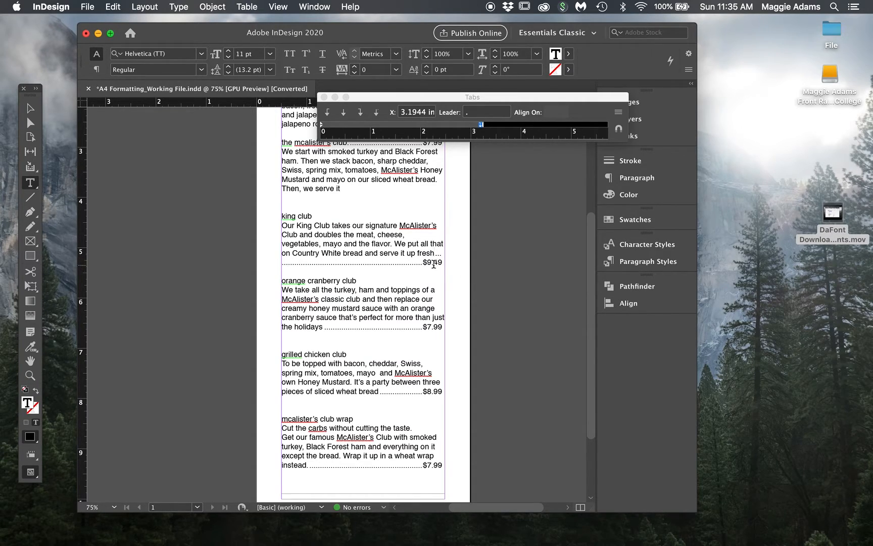
pyautogui.scroll(4, 434, 263)
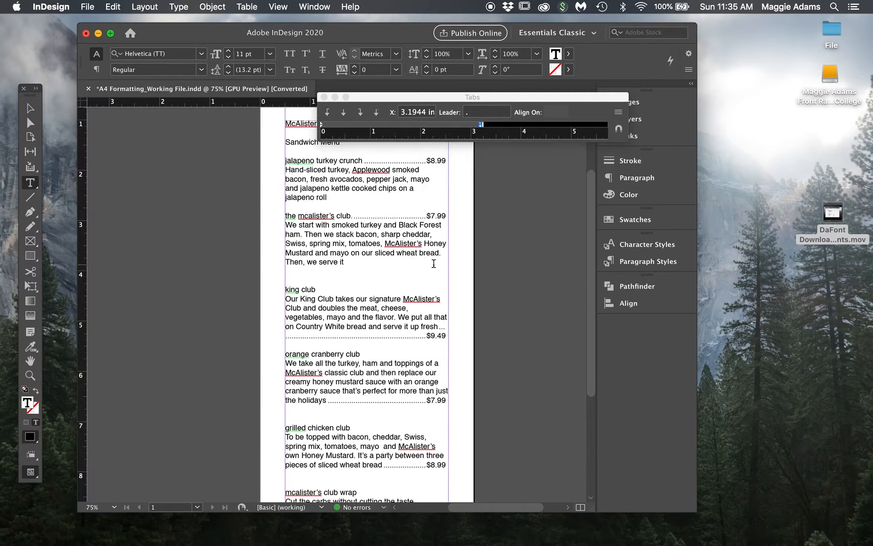
pyautogui.moveTo(441, 318); pyautogui.dragTo(449, 318)
pyautogui.press('BackSpace')
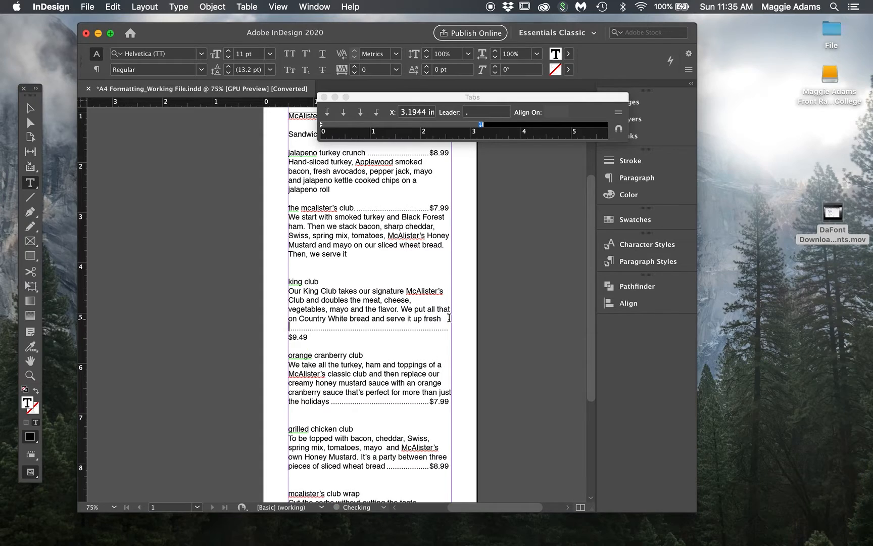
pyautogui.click(289, 337)
pyautogui.press('BackSpace')
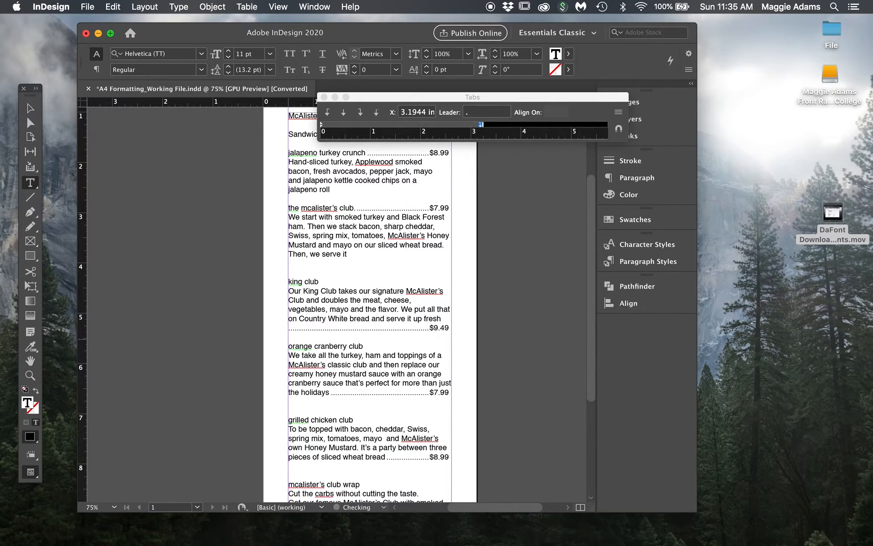
# Break the king club description before "fresh" and delete the blank line above orange cranberry club
pyautogui.click(424, 316)
pyautogui.press('Return')
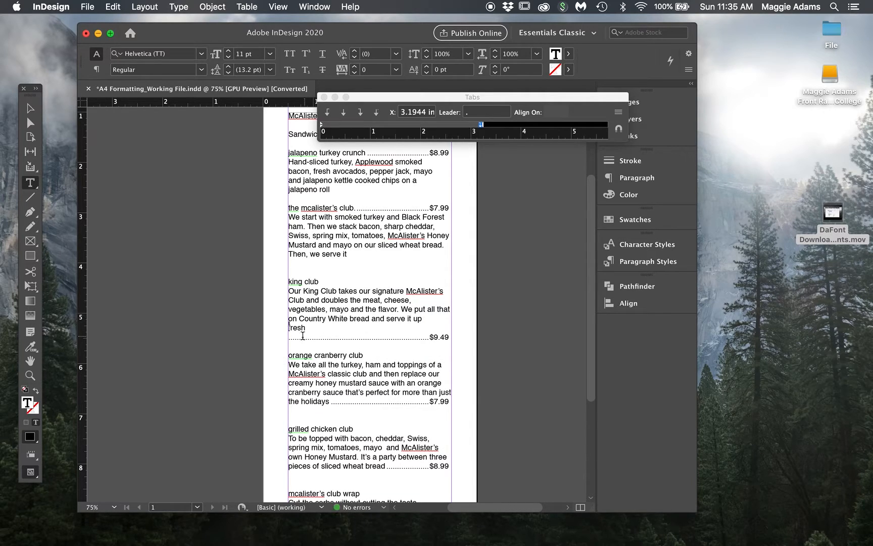
pyautogui.click(289, 345)
pyautogui.press('BackSpace')
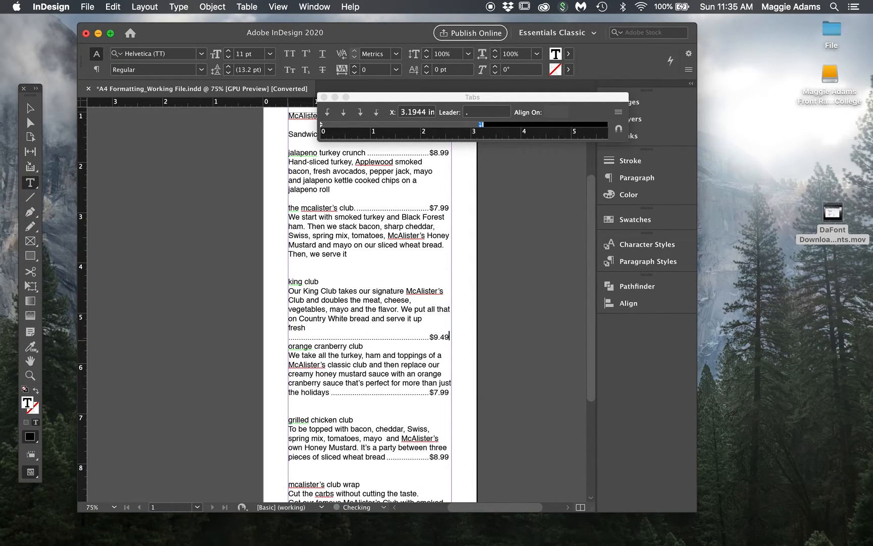
# Join the $9.49 dot-leader line onto "fresh" in the king club description and put a blank line above orange cranberry club
pyautogui.click(289, 336)
pyautogui.press('BackSpace')
pyautogui.press('BackSpace')
pyautogui.write('h')
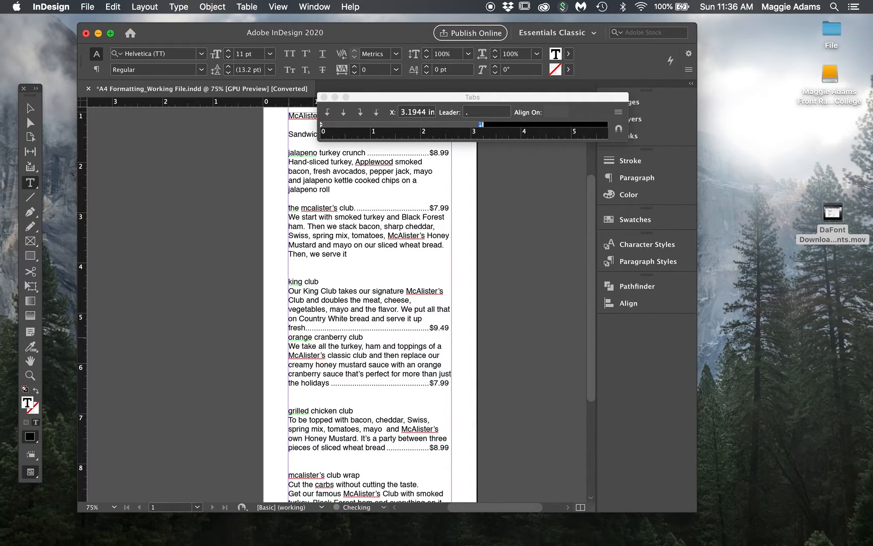
pyautogui.click(288, 336)
pyautogui.press('Return')
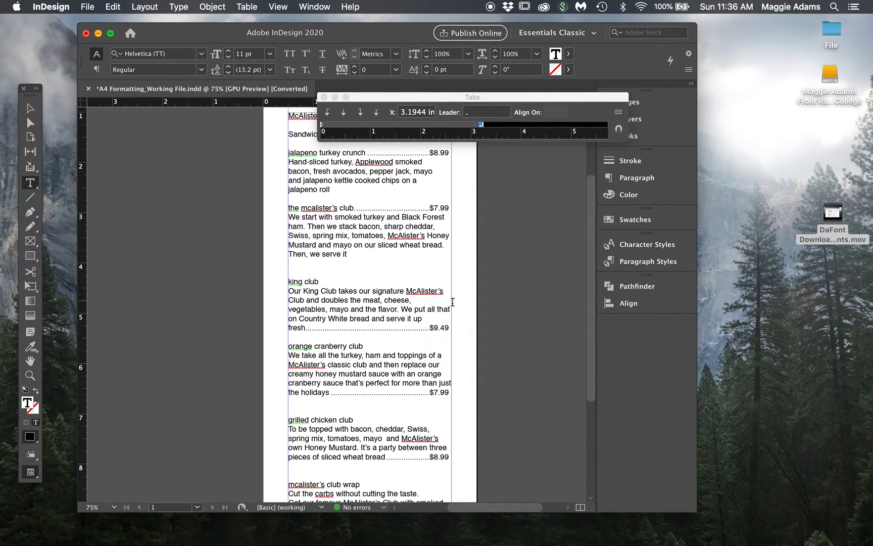
# Rebreak the king club description after "We put all" and after "serve it", joining "up" with the "fresh" price line
pyautogui.click(437, 309)
pyautogui.press('Return')
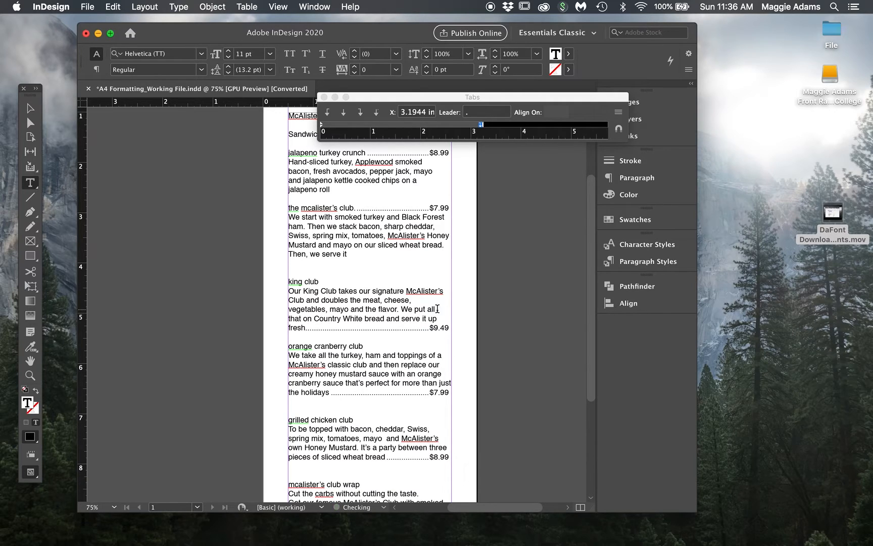
pyautogui.click(429, 319)
pyautogui.press('Return')
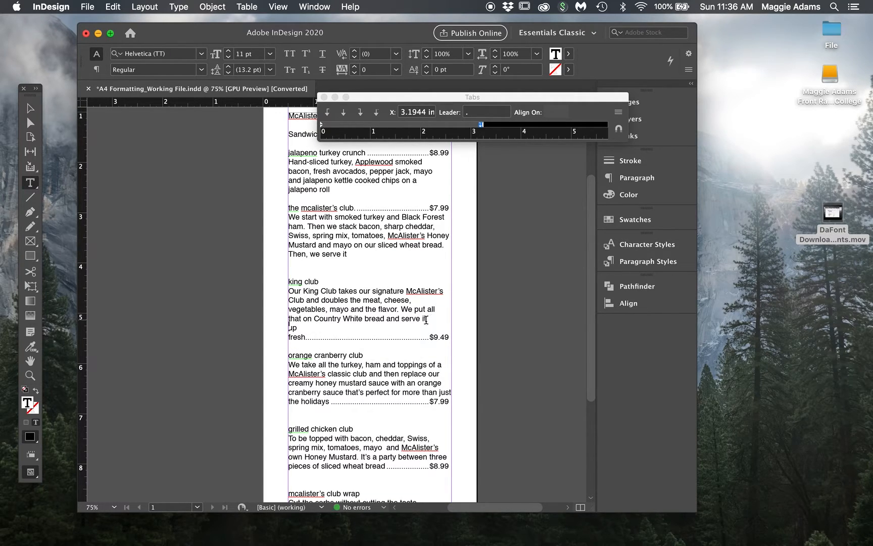
pyautogui.click(288, 336)
pyautogui.press('BackSpace')
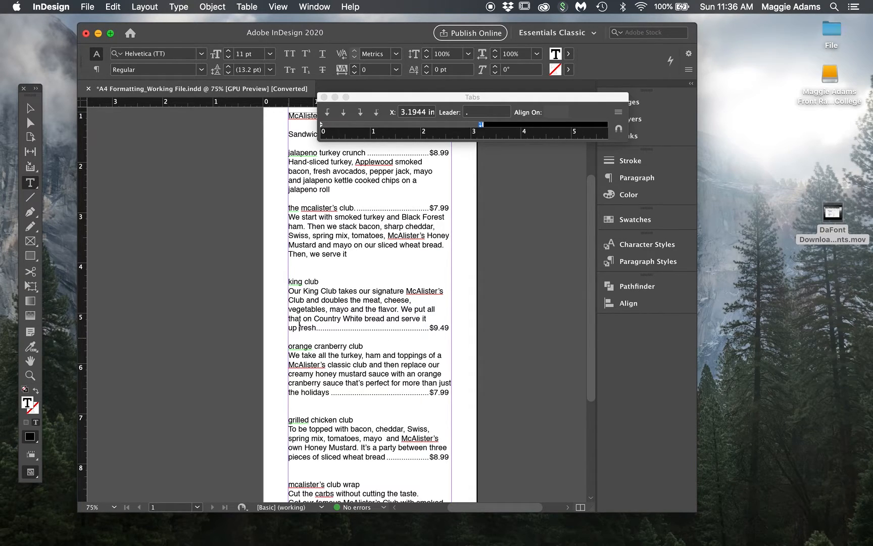
# Look over the whole sandwich menu and move the Tabs panel clear of the McAlister's Deli and Sandwich Menu headings
pyautogui.scroll(2, 326, 330)
pyautogui.scroll(-3, 323, 328)
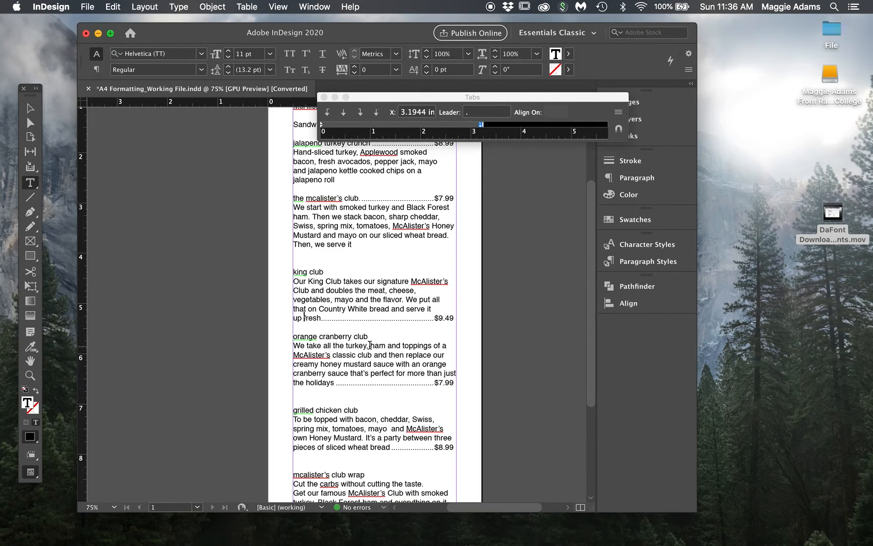
pyautogui.scroll(-5, 368, 346)
pyautogui.scroll(3, 367, 346)
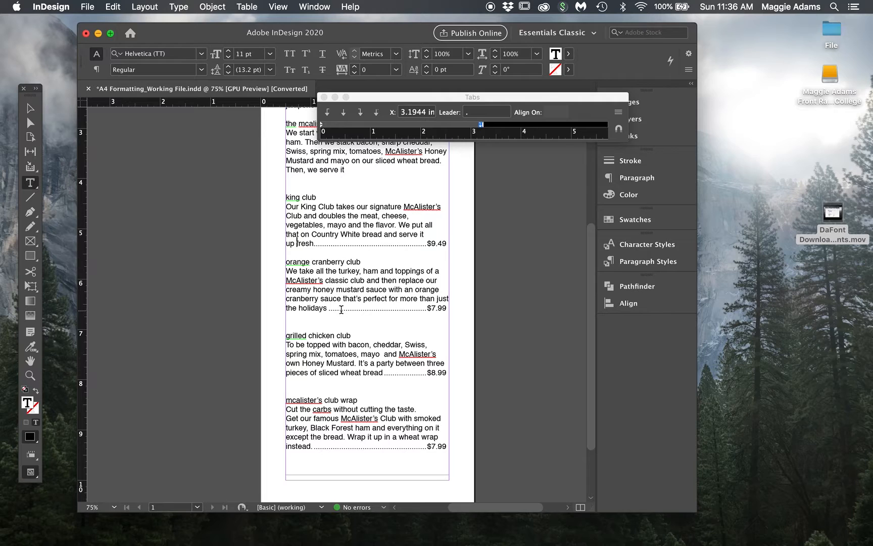
pyautogui.scroll(3, 341, 311)
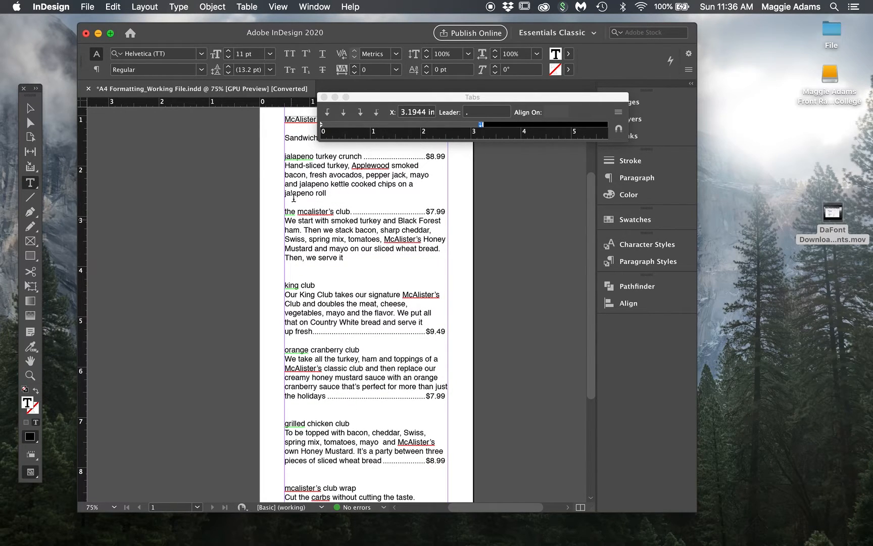
pyautogui.moveTo(363, 101); pyautogui.dragTo(367, 76)
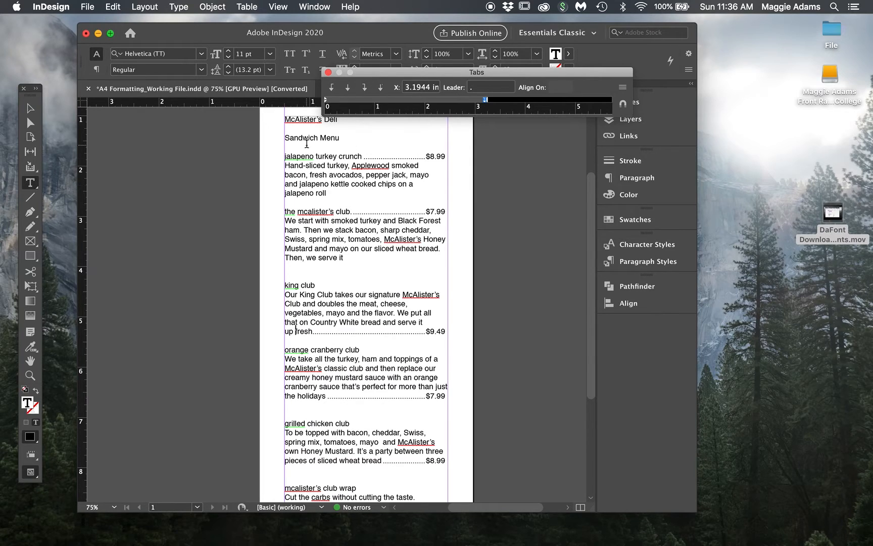
pyautogui.tripleClick(329, 211)
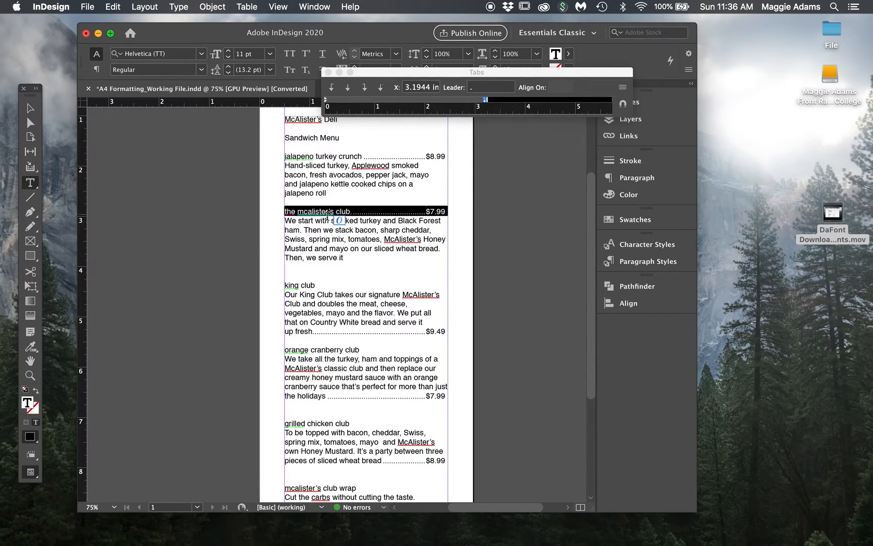
pyautogui.click(322, 229)
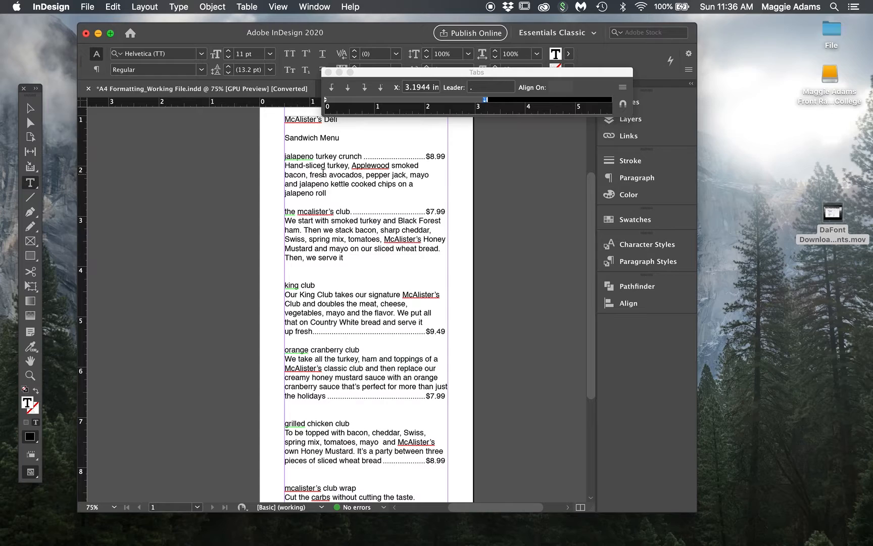
pyautogui.click(311, 143)
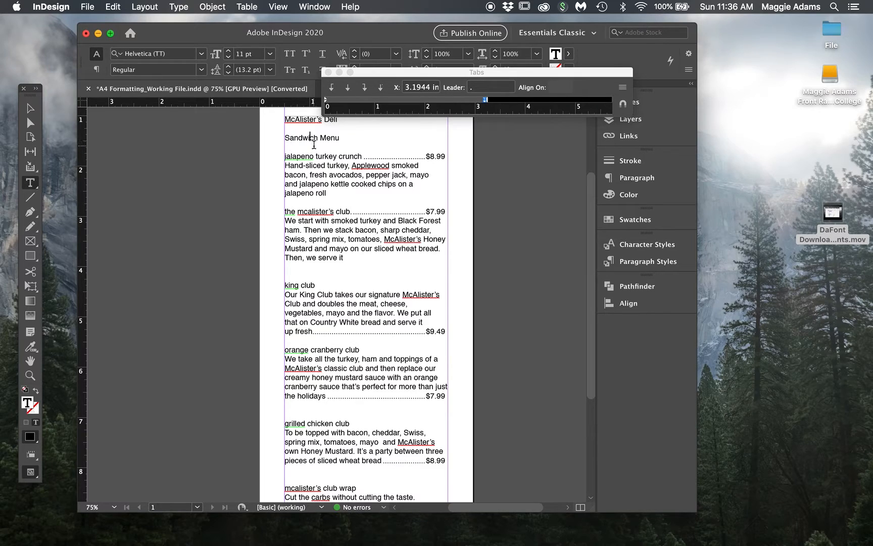